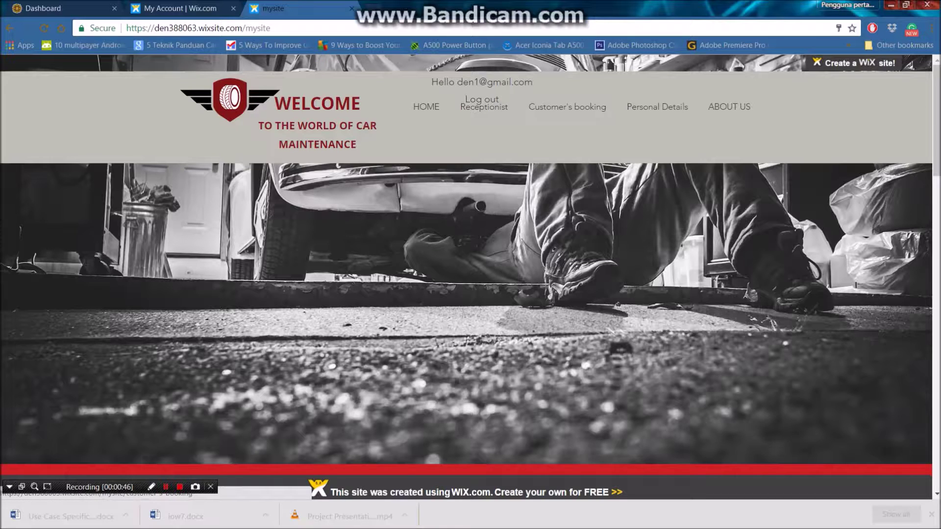
View the receptionist's saved profile details and photo, then bring up the Update Details form.
mouse_move(658, 106)
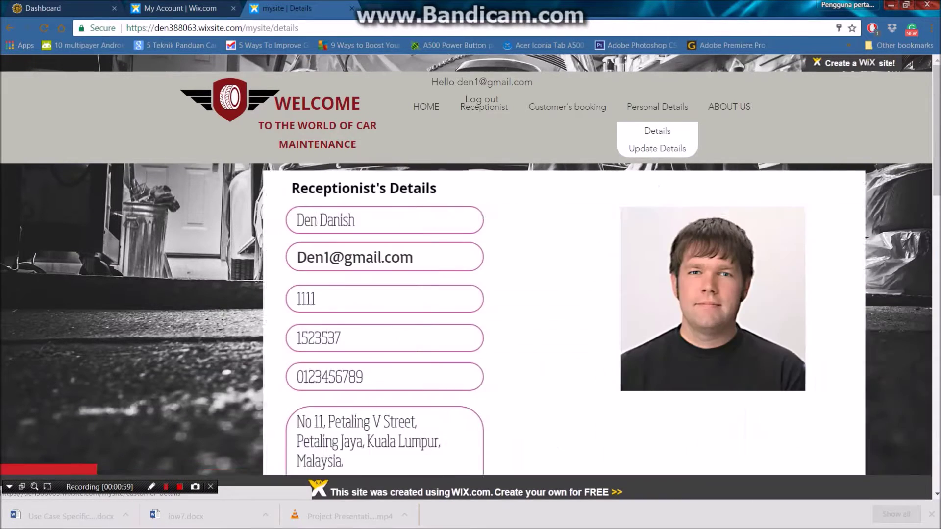
scroll(470, 275, down, 1)
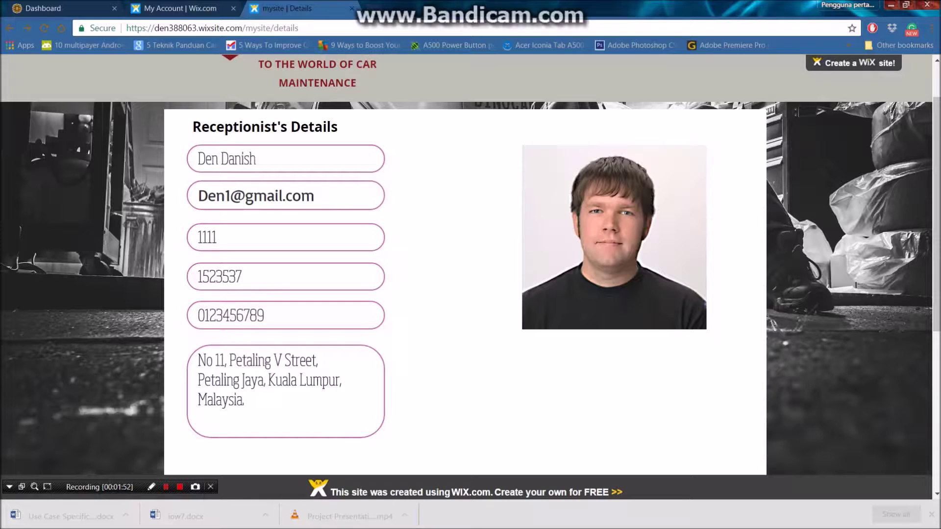
scroll(470, 265, up, 1)
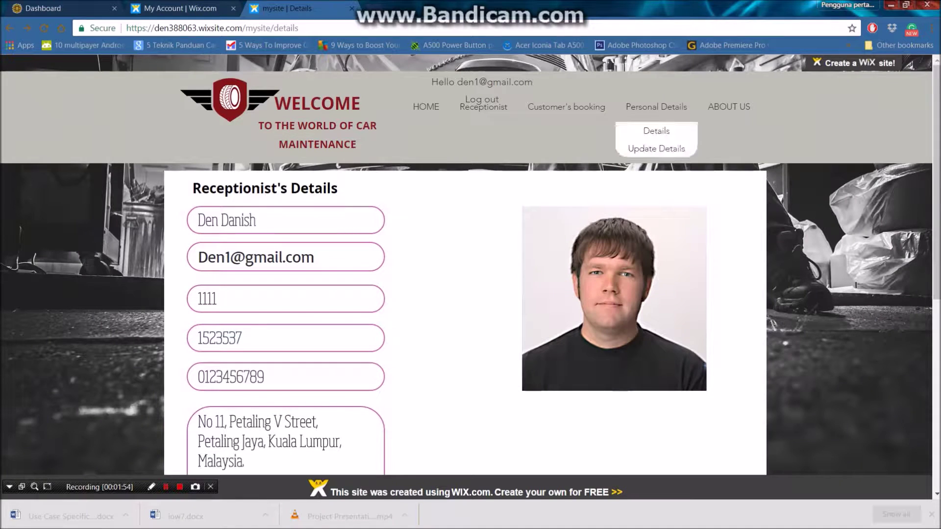
click(656, 148)
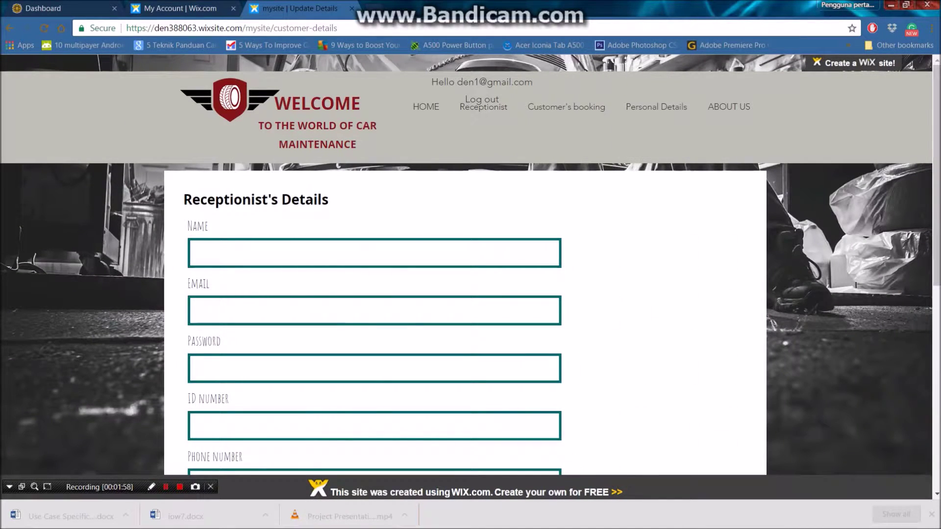
Scroll the Update Details form down to its Update button, then open Customer's booking with its bookings calendar.
scroll(471, 265, down, 1)
scroll(471, 264, down, 1)
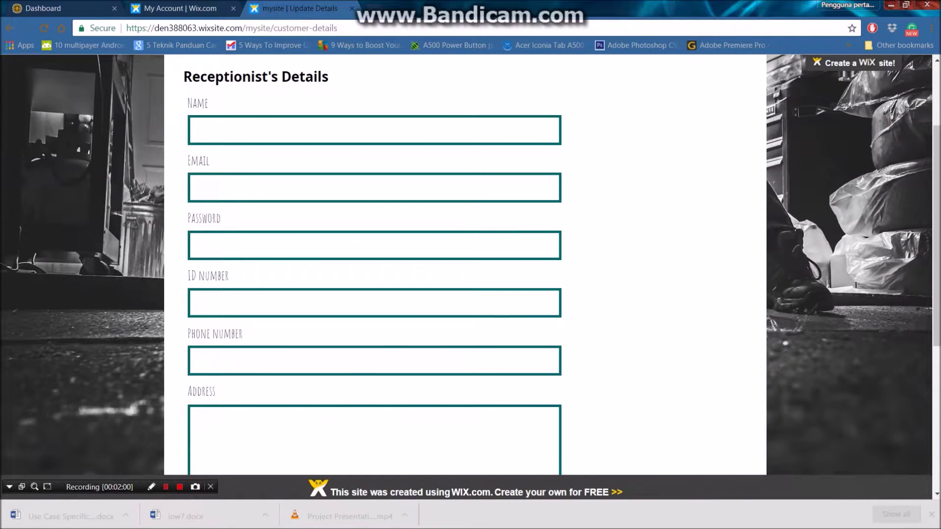
scroll(470, 265, down, 1)
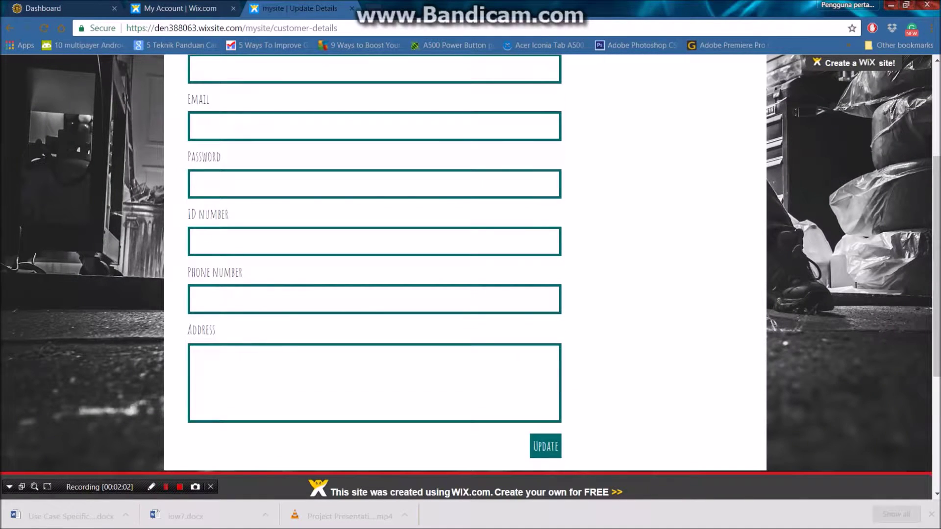
scroll(470, 265, up, 3)
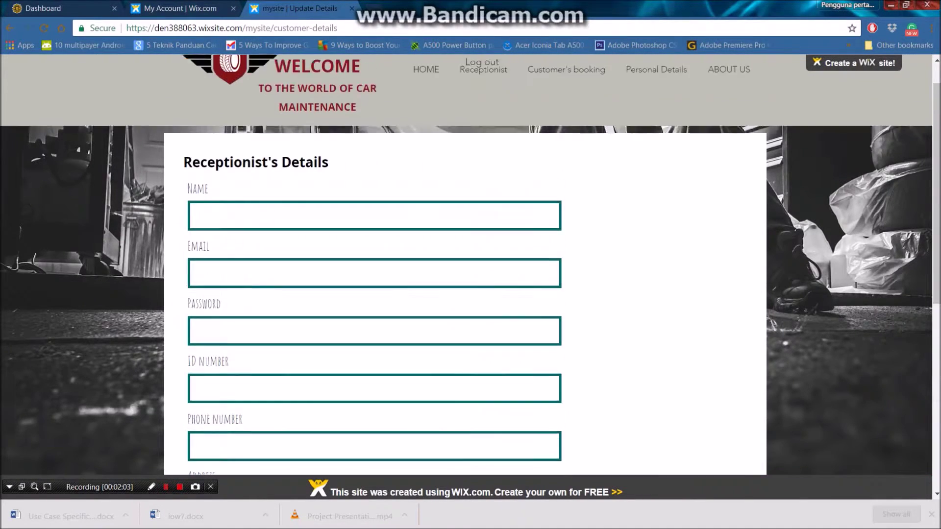
scroll(470, 265, up, 1)
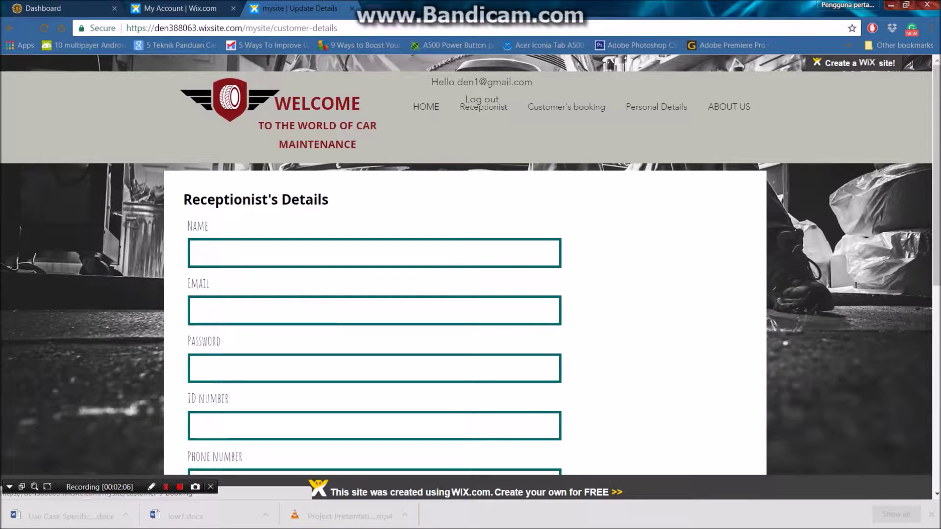
click(566, 106)
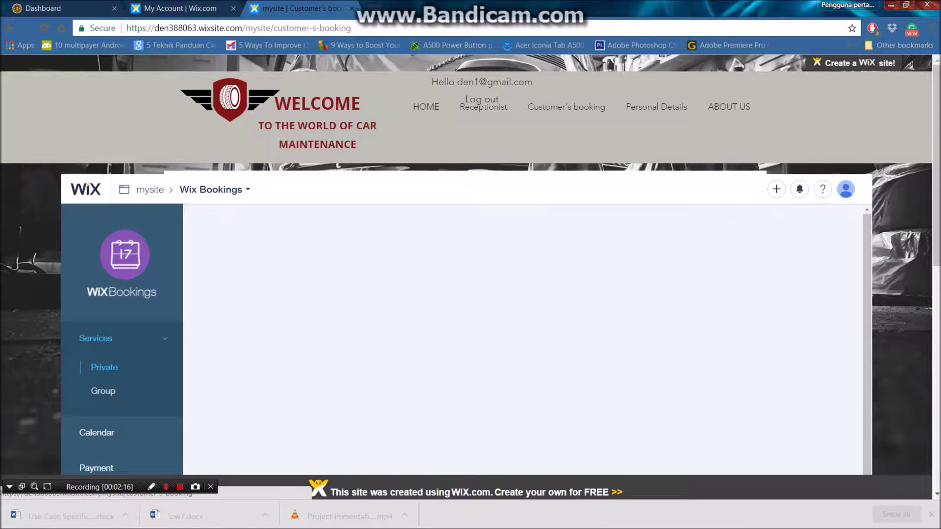
click(97, 432)
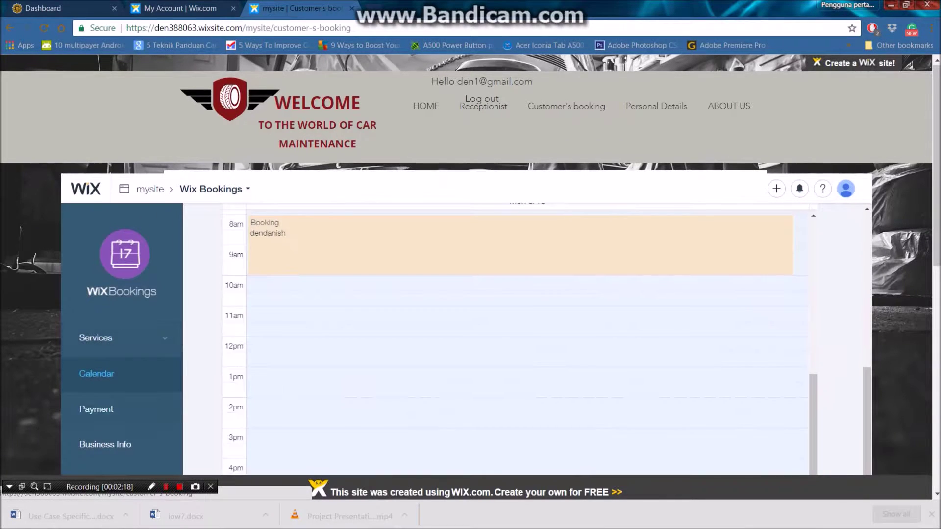
Open the Wix Bookings Customers list and the profile of the customer whose last appointment was May 15, 2017.
scroll(470, 294, down, 1)
click(100, 454)
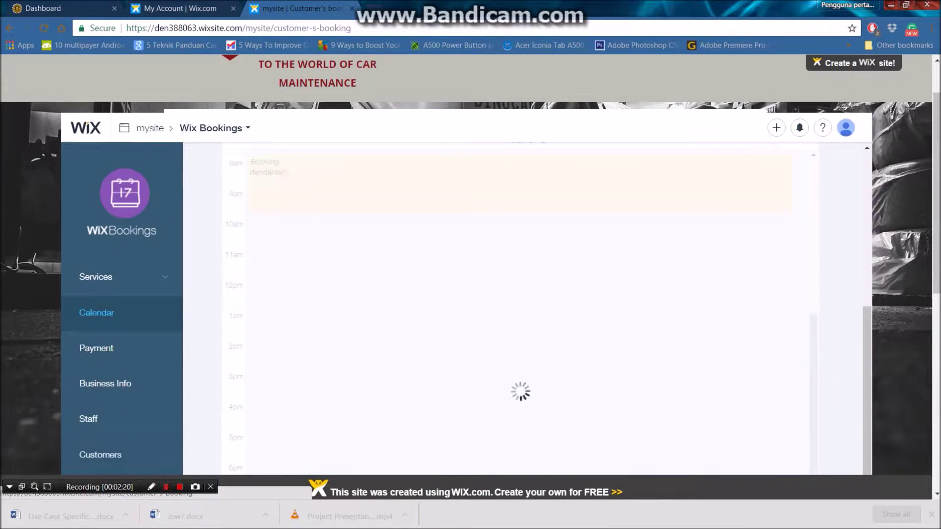
scroll(470, 294, down, 5)
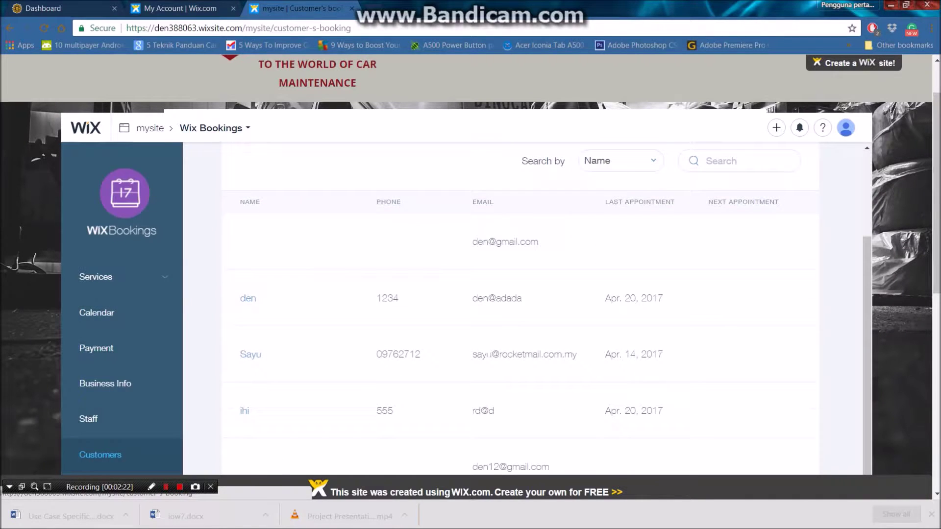
scroll(470, 294, down, 2)
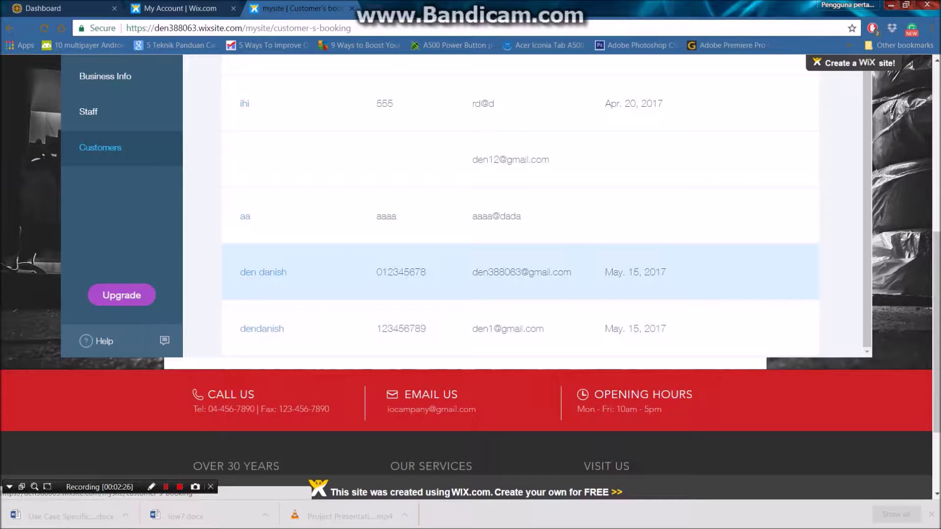
scroll(470, 294, up, 7)
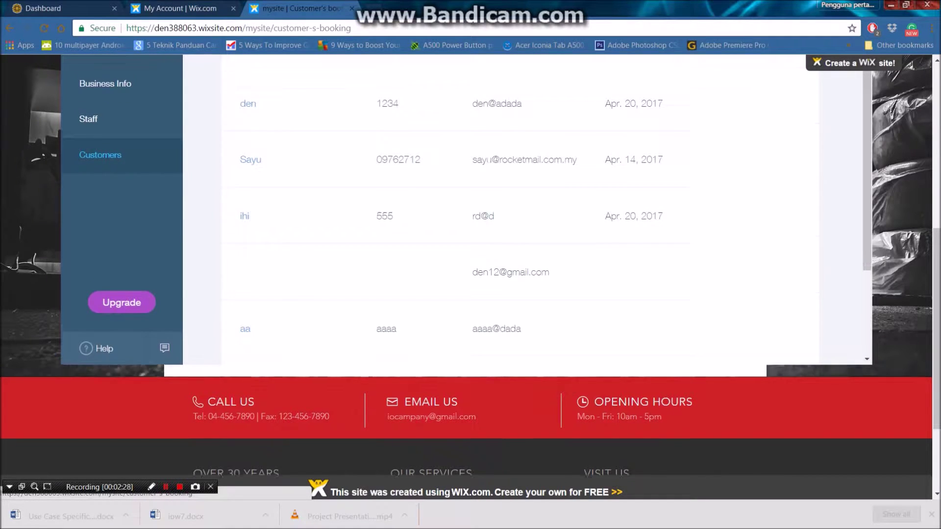
scroll(520, 294, down, 2)
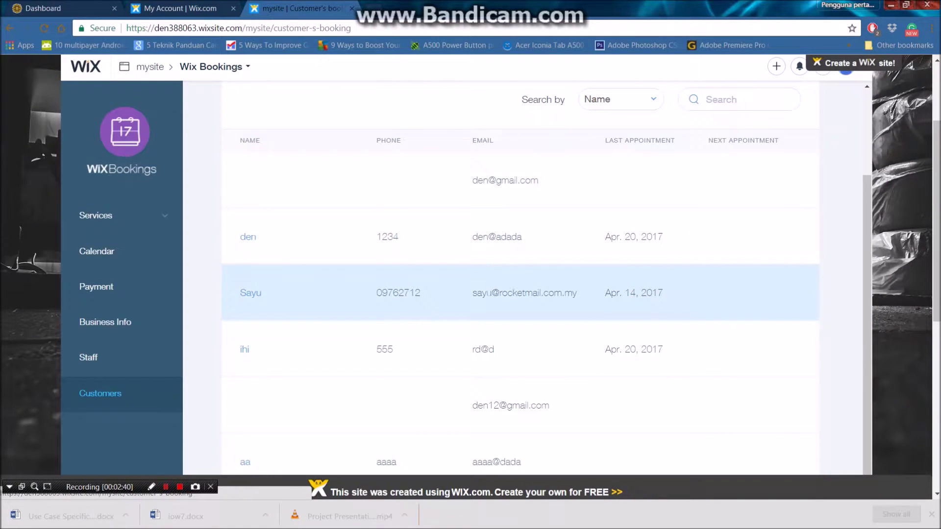
scroll(491, 294, down, 1)
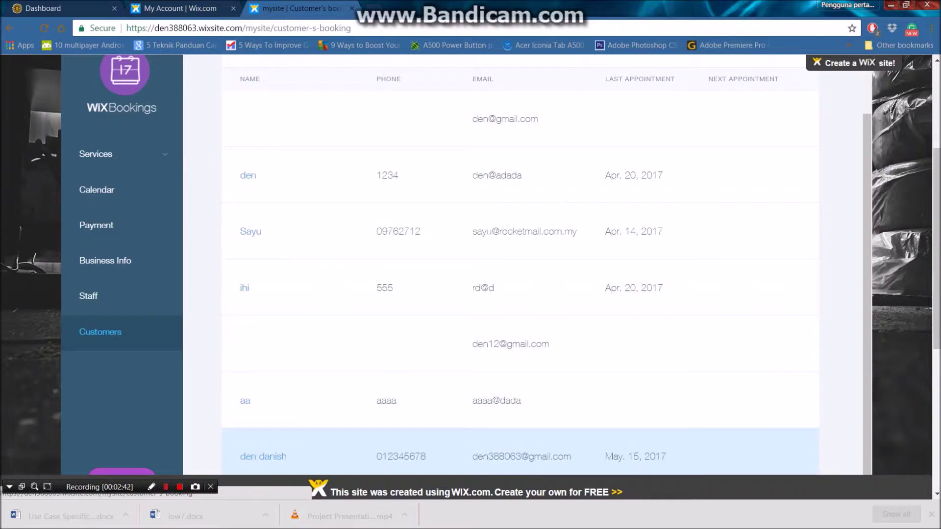
click(264, 456)
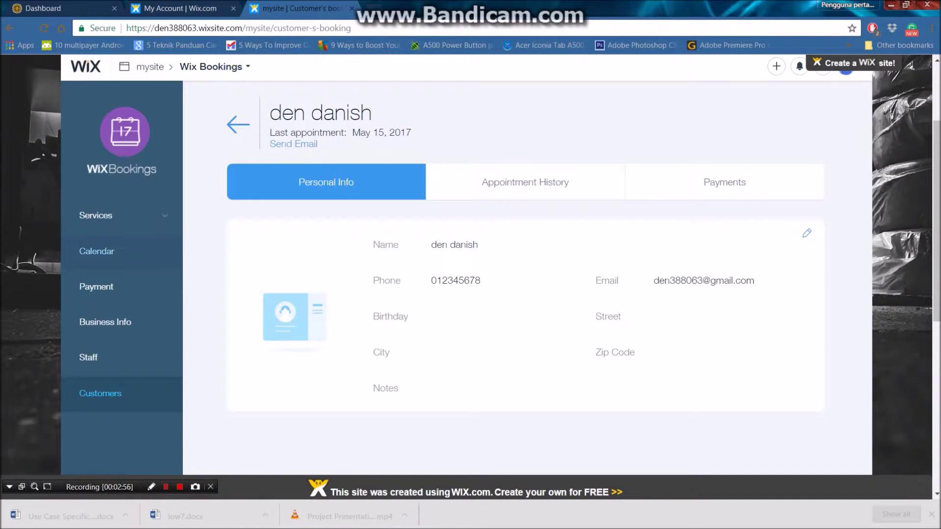
Switch the business calendar to show May 18, 2017.
click(97, 251)
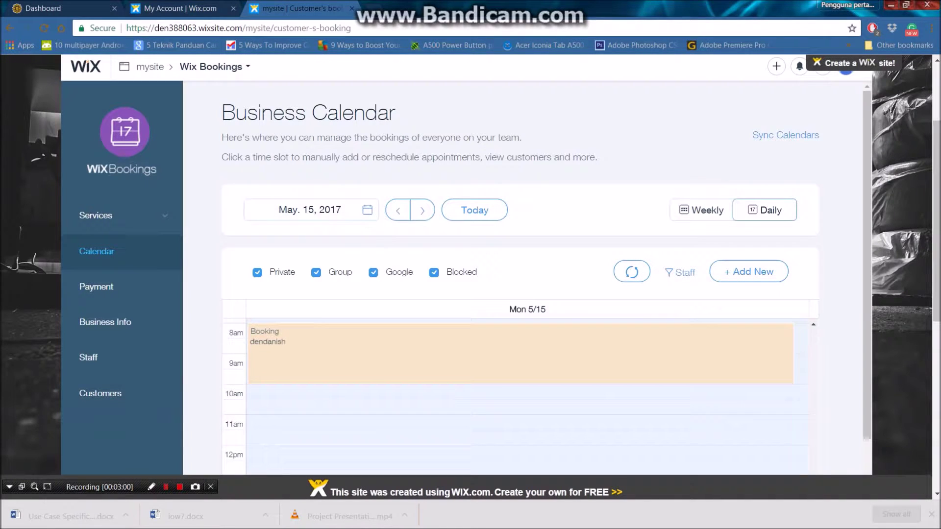
click(367, 210)
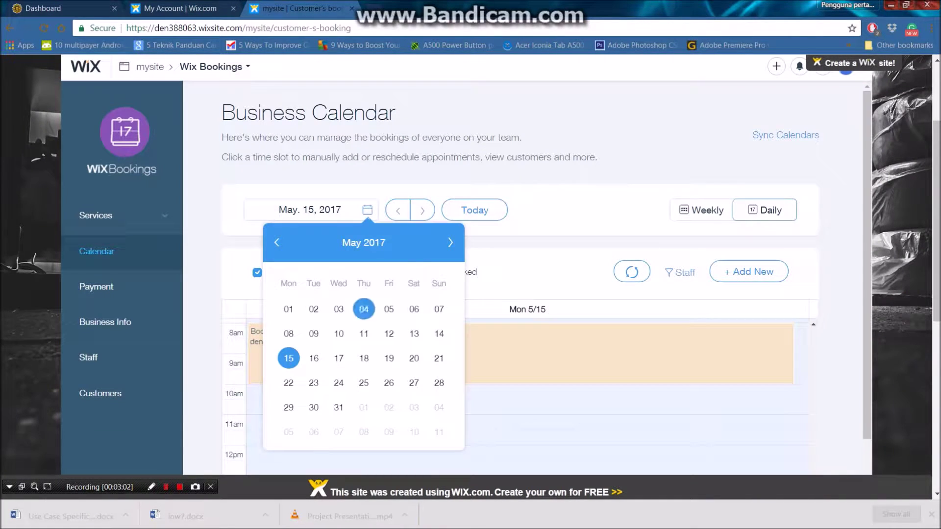
click(364, 359)
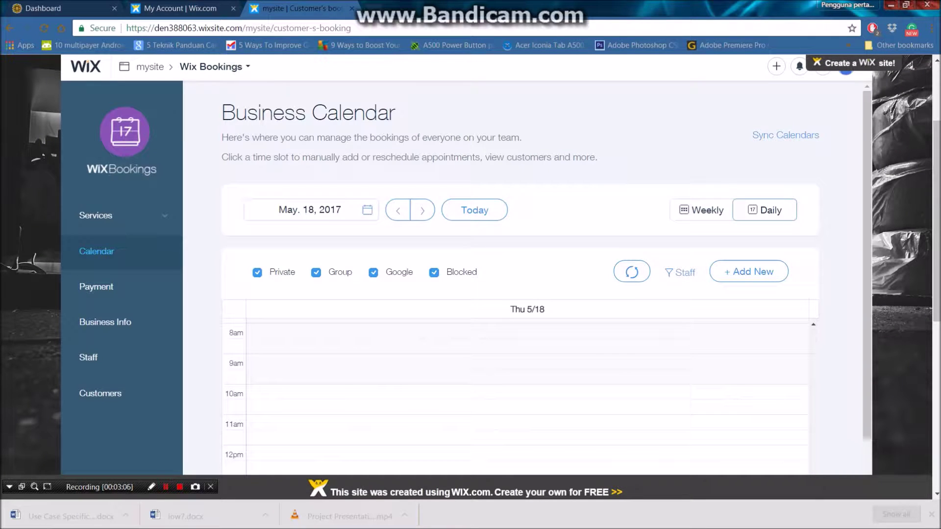
Start a new appointment from Add New and bring up the staff member list.
click(749, 272)
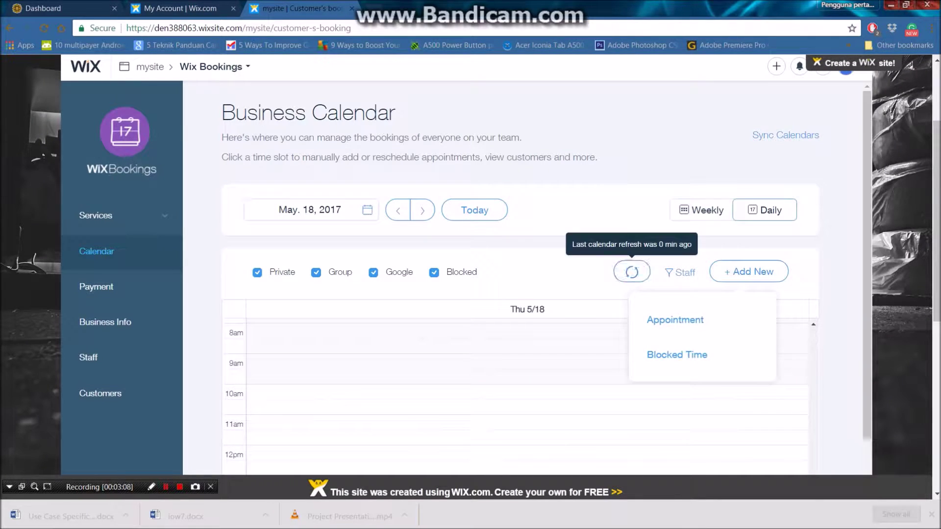
click(675, 319)
click(461, 257)
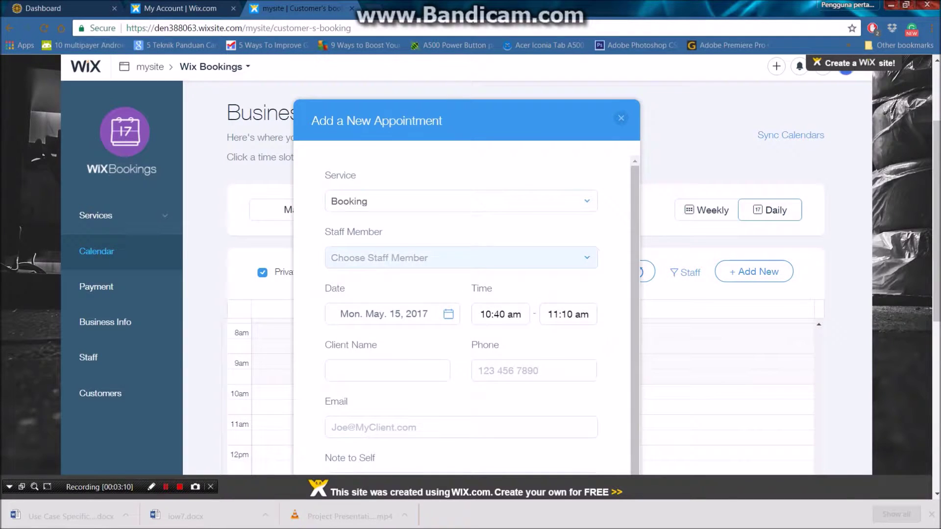
Assign staff member Ali, date May 18, and start time 8:00 am to the appointment.
key(Return)
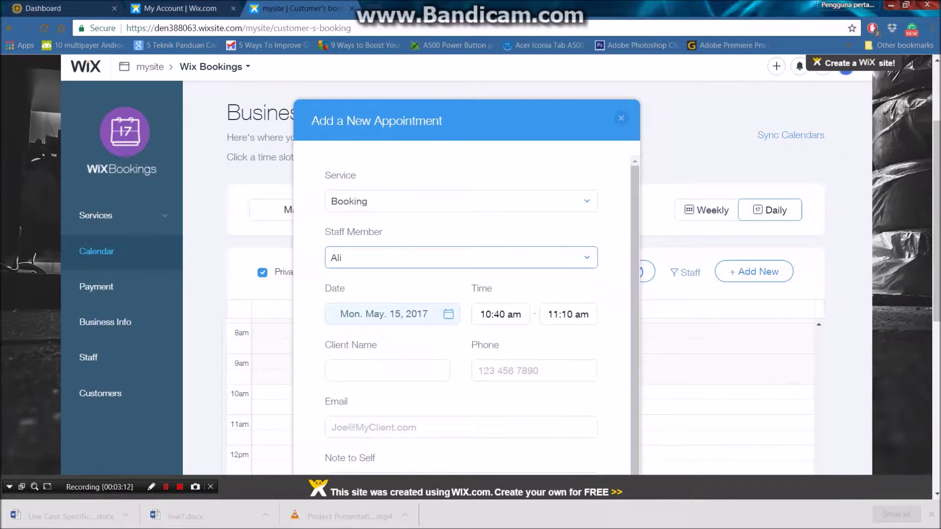
click(384, 314)
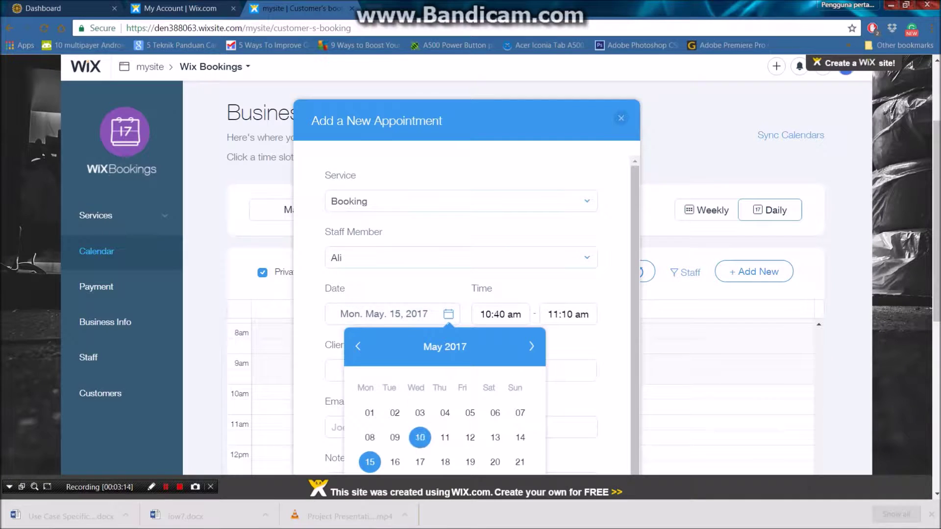
click(445, 461)
click(495, 315)
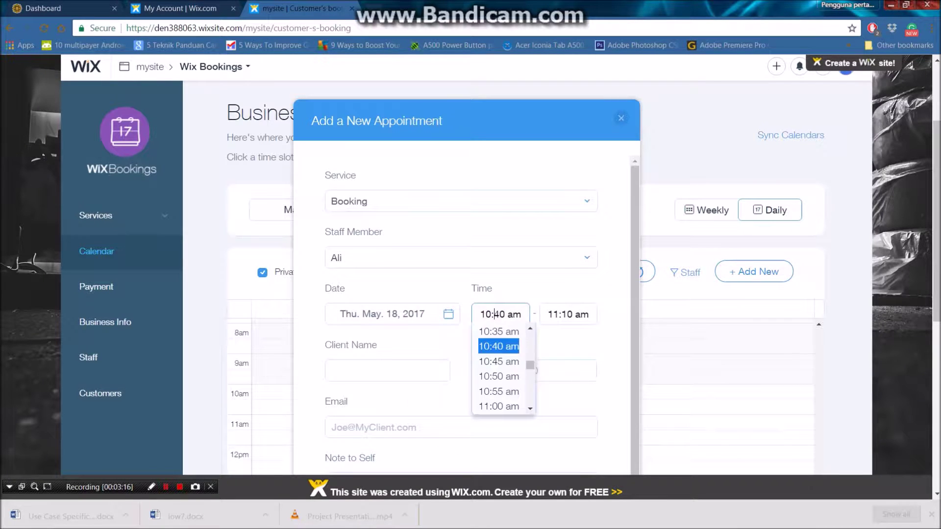
scroll(498, 367, down, 2)
scroll(529, 328, up, 6)
scroll(530, 328, up, 5)
scroll(530, 328, up, 5)
click(500, 329)
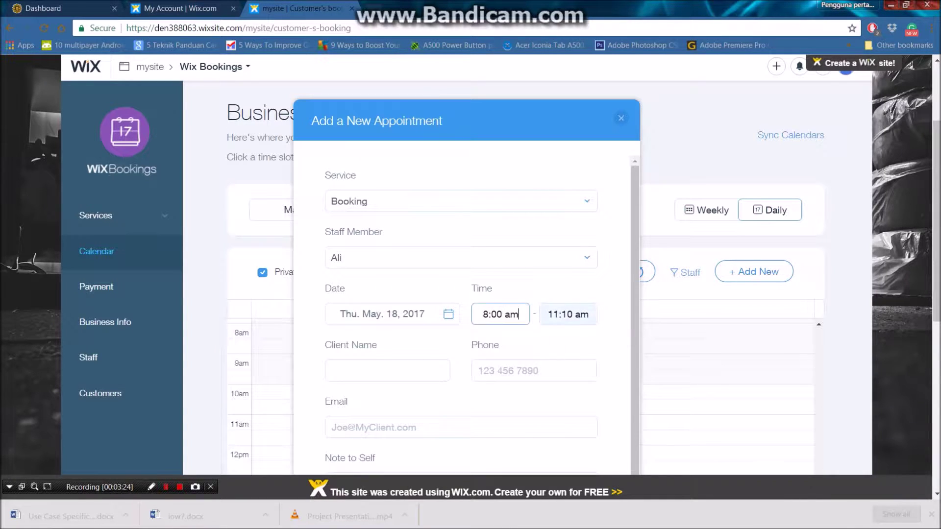
Set the appointment end time to 10:00 am.
click(568, 314)
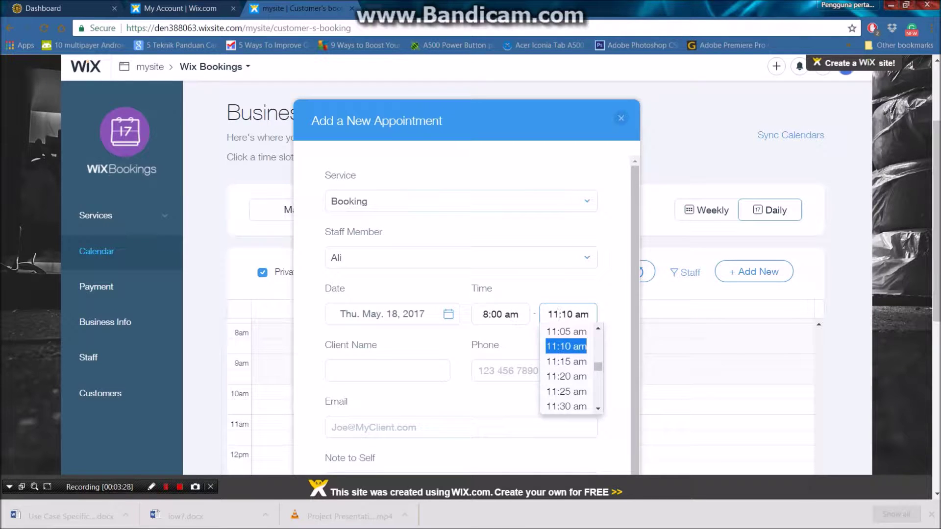
click(559, 315)
key(BackSpace)
text(0)
click(572, 315)
key(BackSpace)
key(BackSpace)
text(00)
click(387, 370)
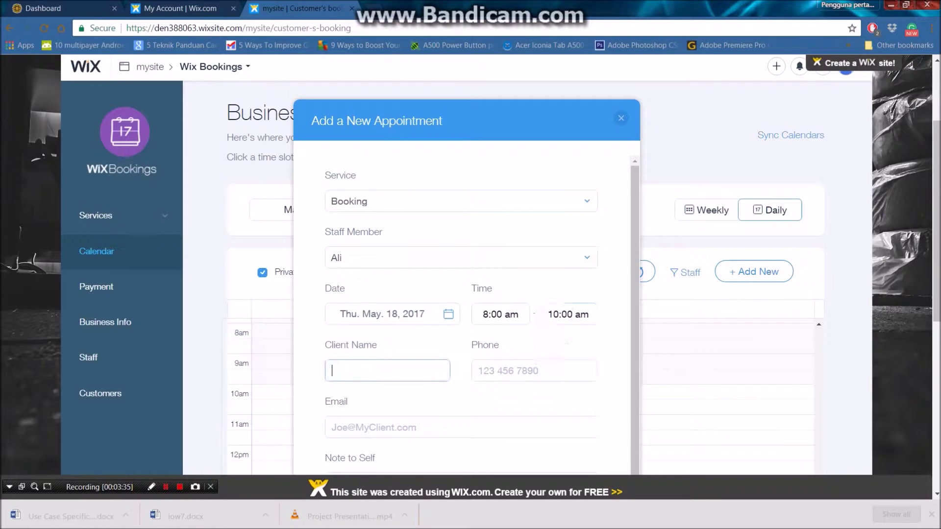
Fill in the client's name and phone, and pick the client's email from the autocomplete suggestions.
text(den1)
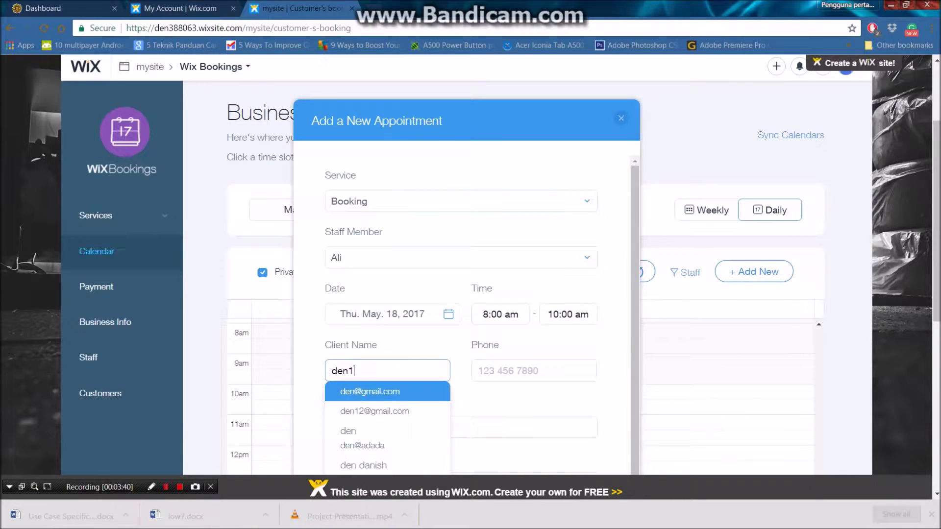
key(Tab)
text(123456)
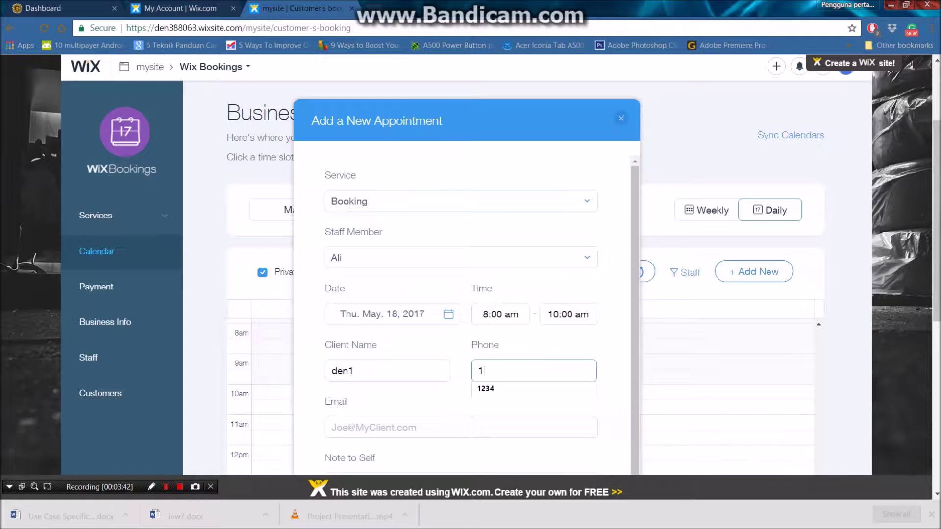
click(333, 427)
text(de)
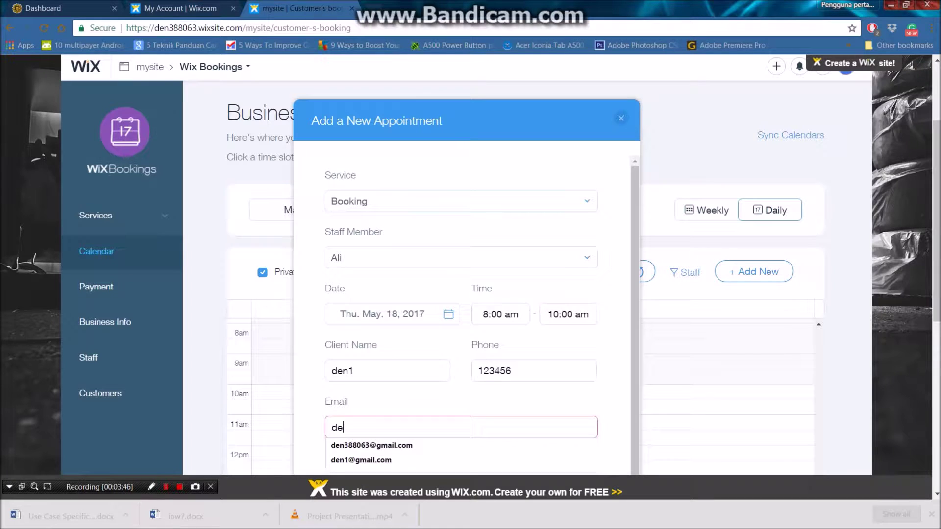
key(Down)
key(Down)
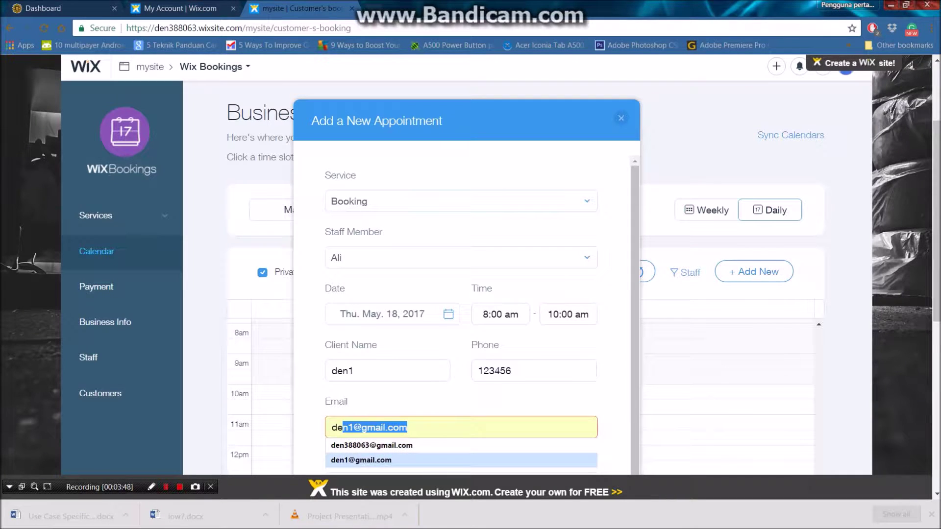
key(Up)
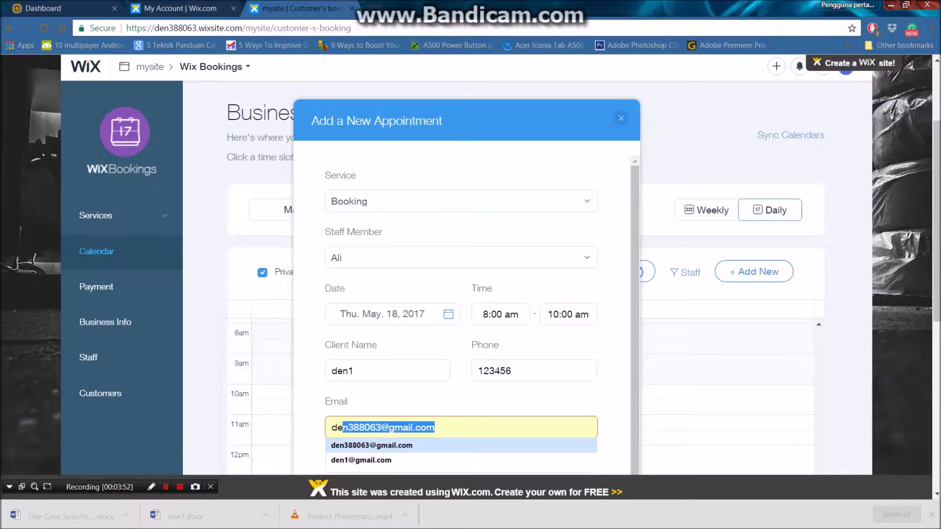
key(Return)
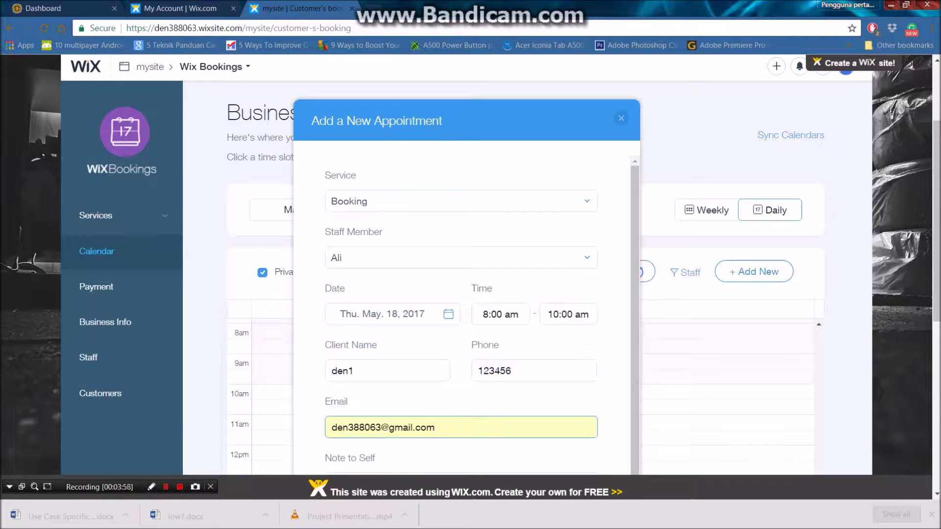
Create the appointment with a confirmation emailed to the client, then open a new browser tab.
scroll(461, 309, down, 1)
scroll(466, 265, down, 3)
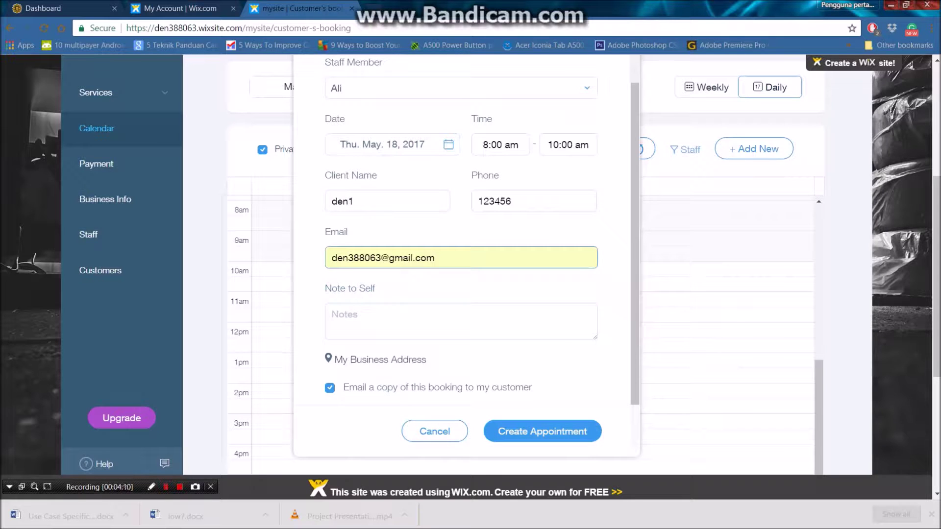
click(543, 431)
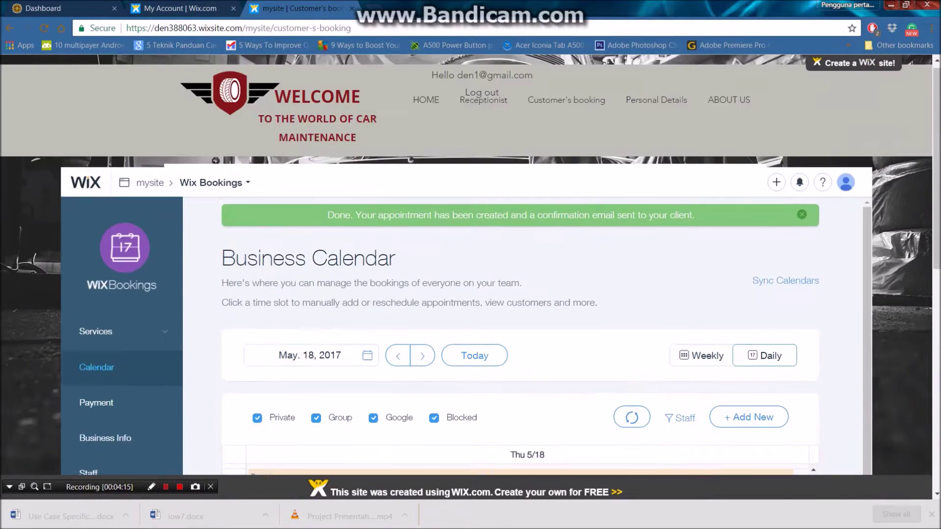
key(ctrl+t)
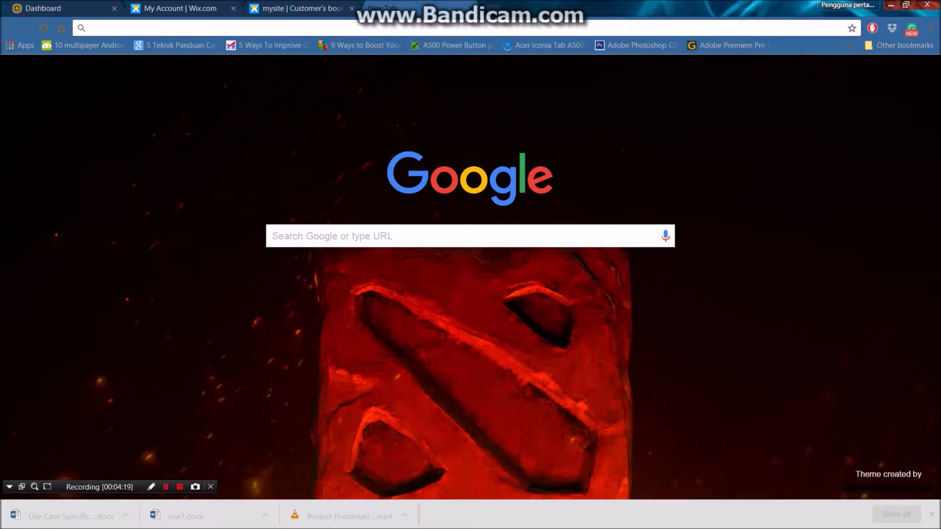
Open Gmail and expand the Thanks for booking! email for the May 18 booking with Ali.
click(868, 73)
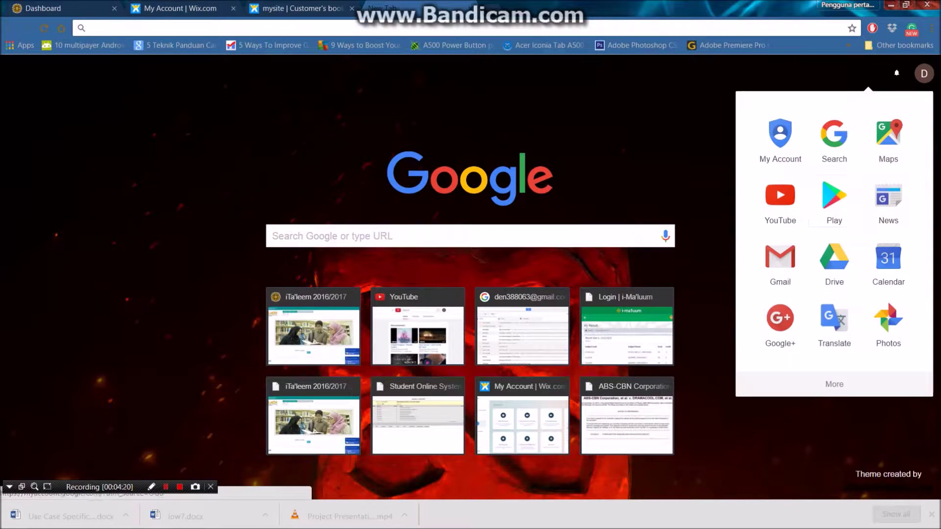
click(780, 262)
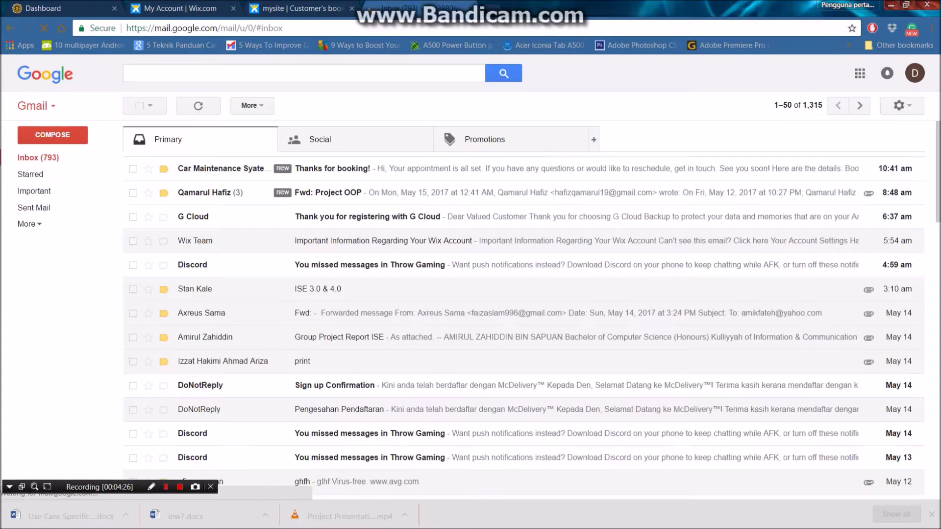
key(Return)
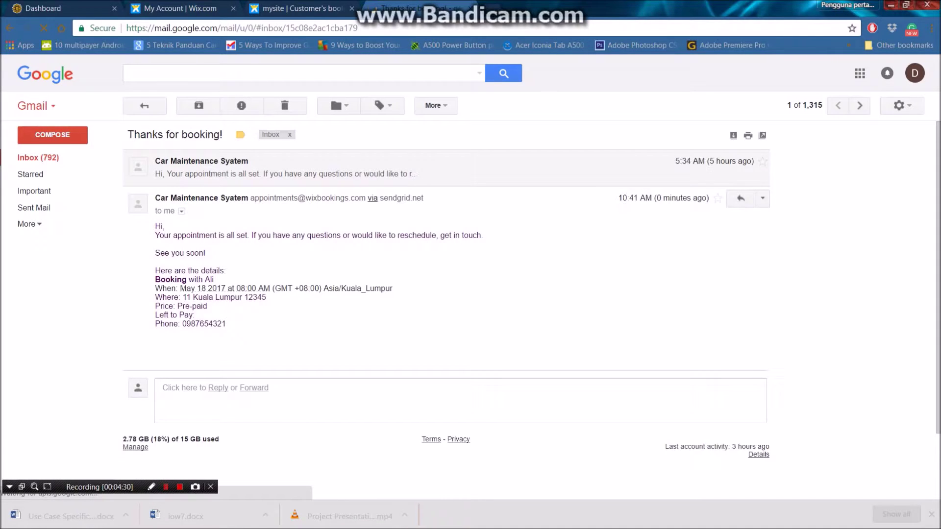
key(;)
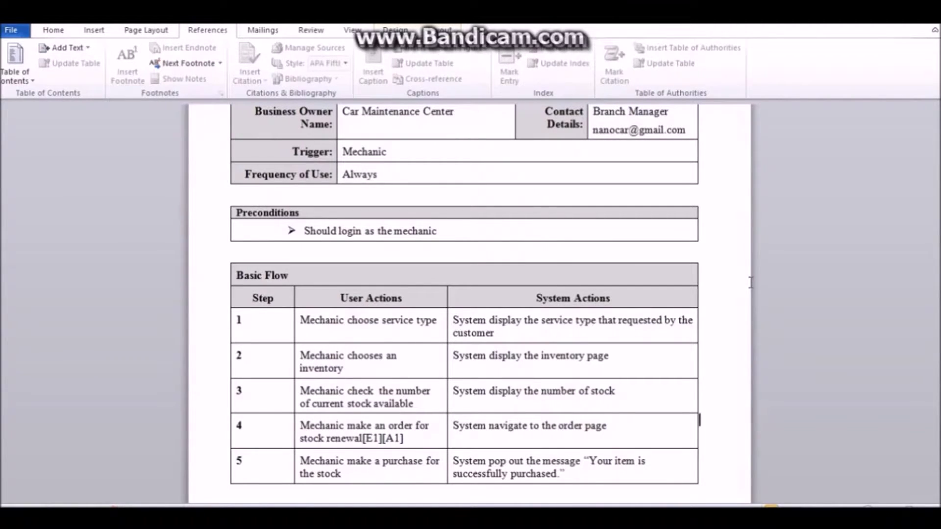
scroll(750, 282, up, 5)
scroll(751, 283, up, 5)
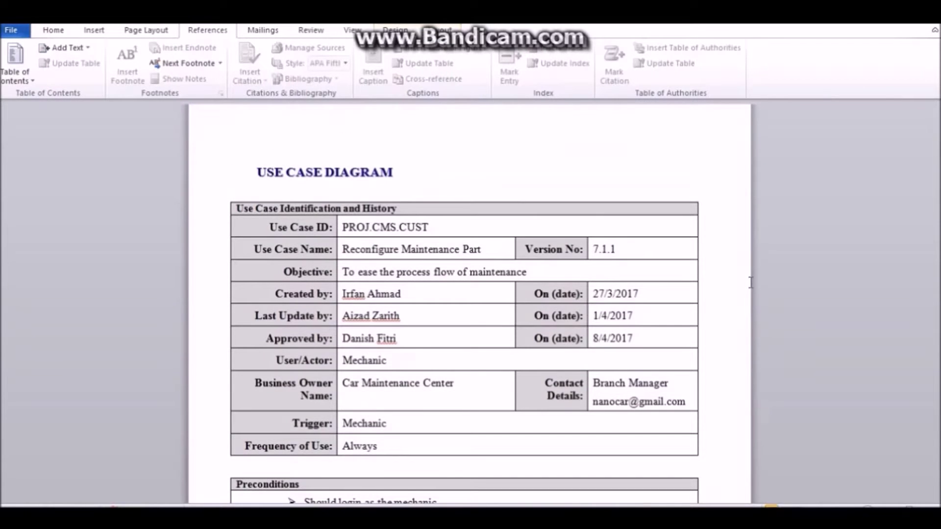
scroll(750, 283, down, 10)
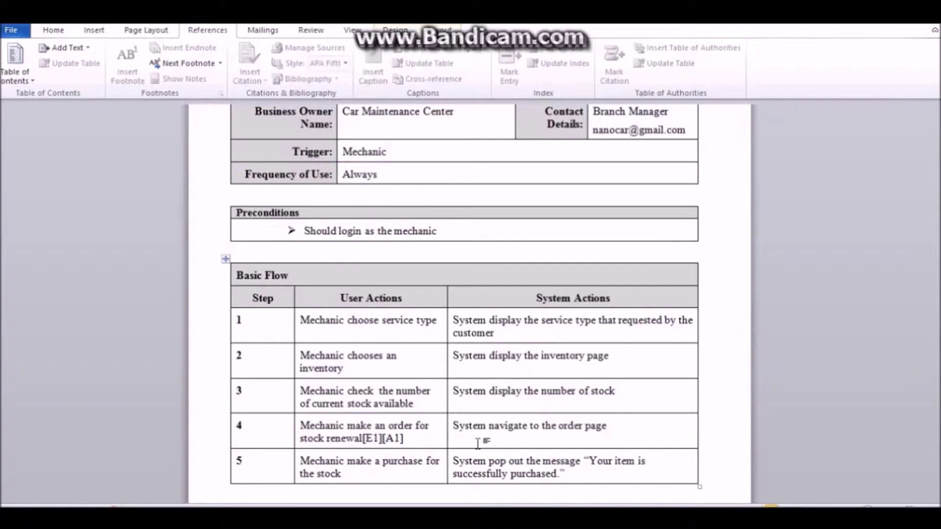
scroll(478, 443, down, 6)
scroll(476, 439, down, 1)
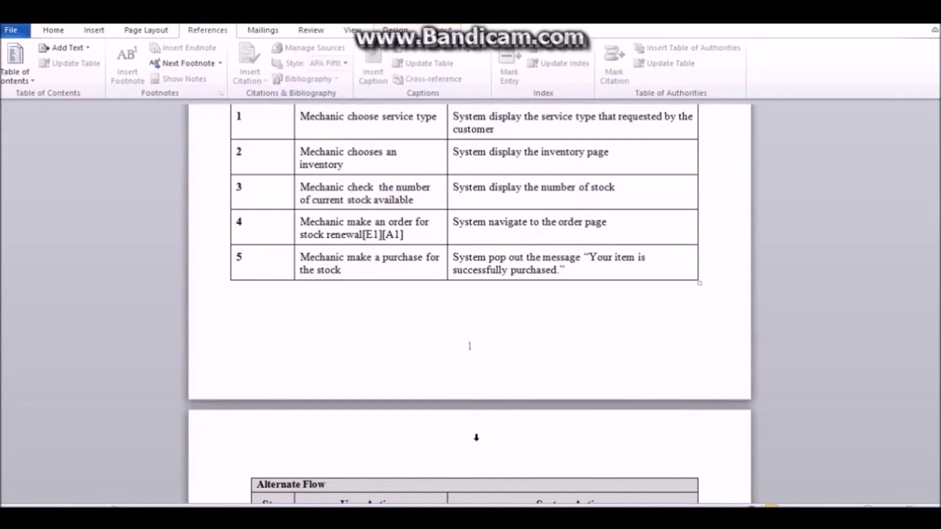
Scroll past the Alternate Flow and Exception Flow tables to the Interface Design For Mechanic mockup.
scroll(476, 438, down, 1)
scroll(476, 437, down, 2)
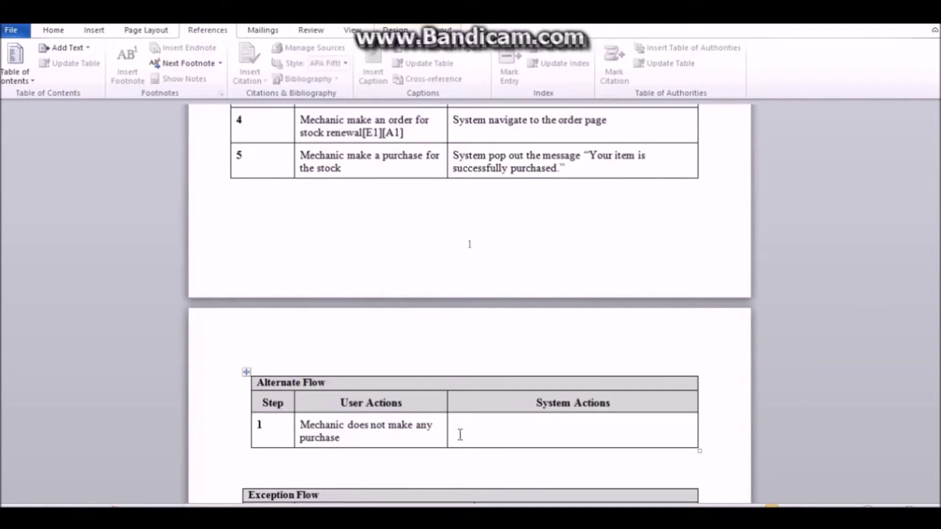
scroll(460, 434, down, 3)
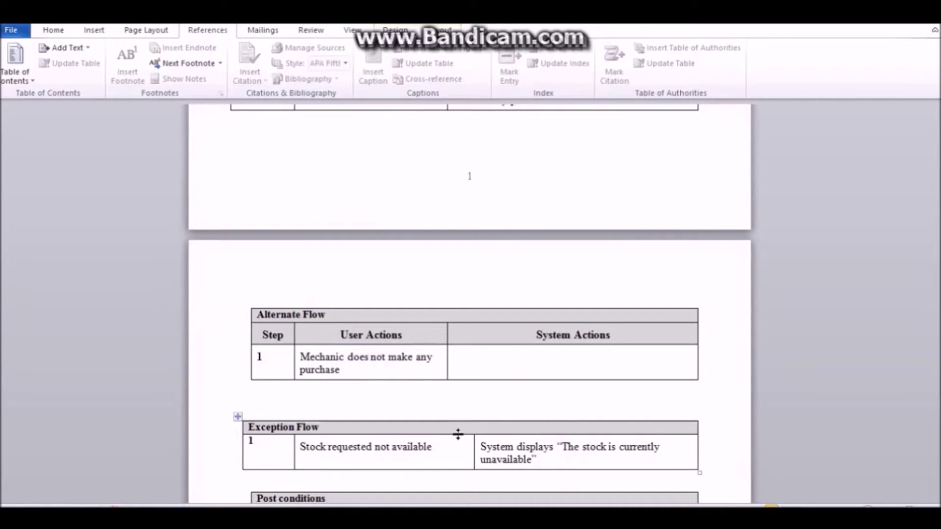
scroll(458, 435, down, 1)
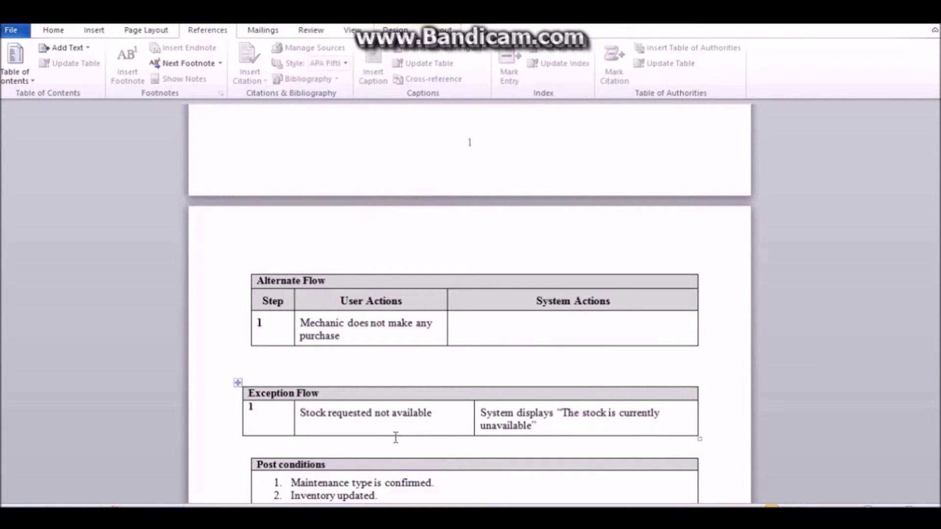
scroll(456, 412, down, 3)
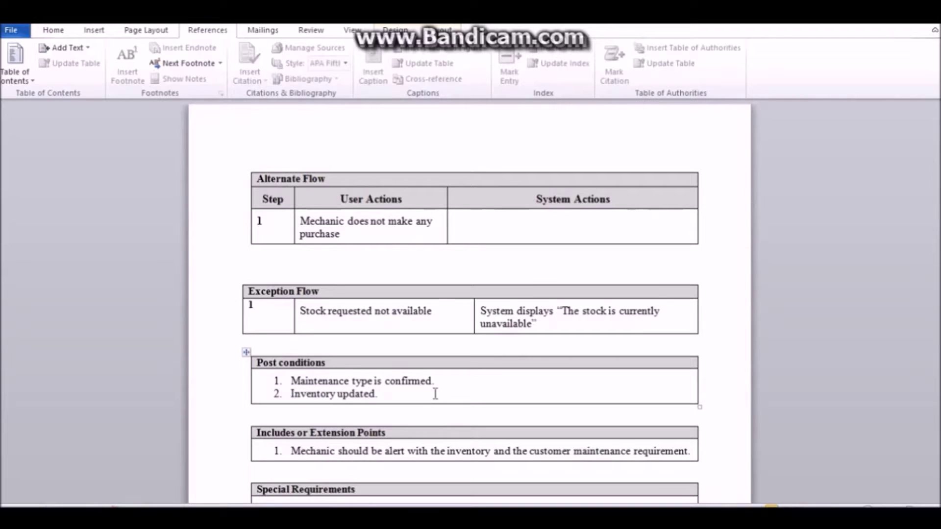
scroll(435, 394, down, 3)
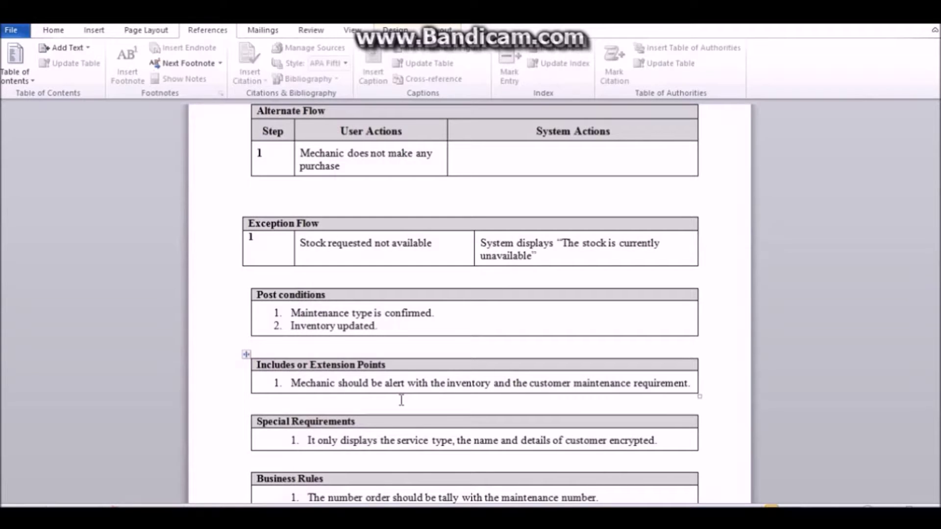
scroll(401, 400, down, 1)
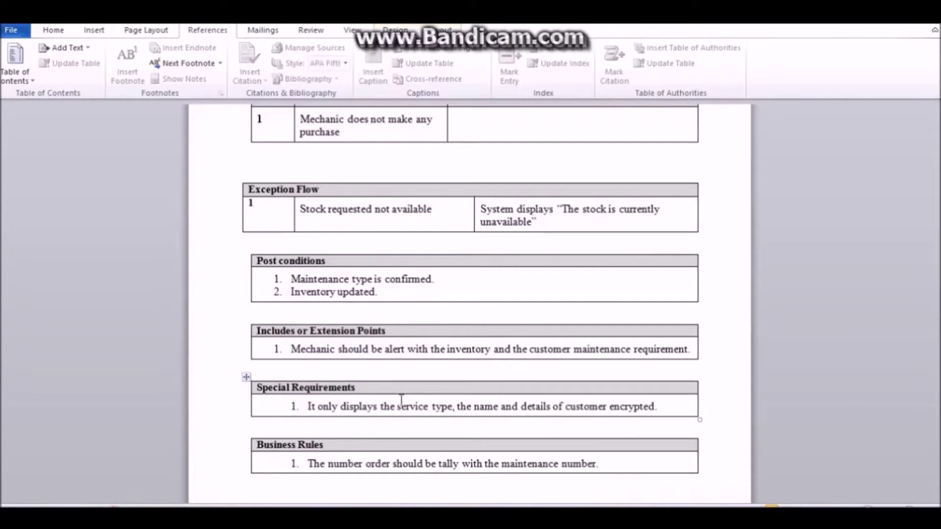
scroll(401, 400, up, 1)
scroll(401, 400, down, 2)
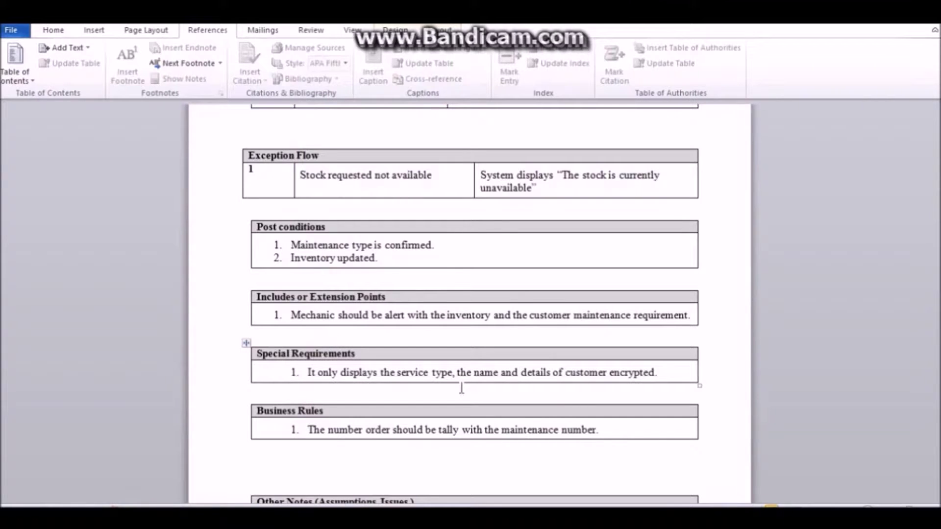
scroll(462, 388, down, 2)
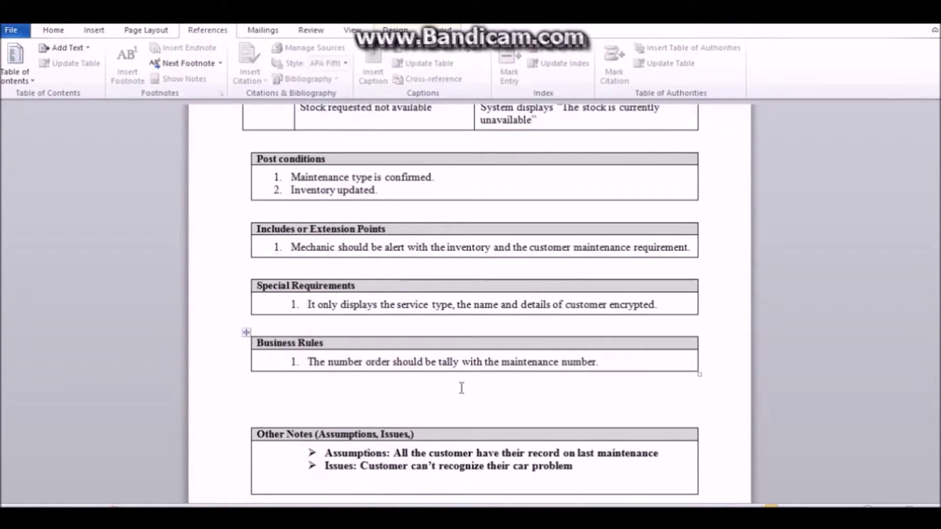
scroll(461, 388, up, 3)
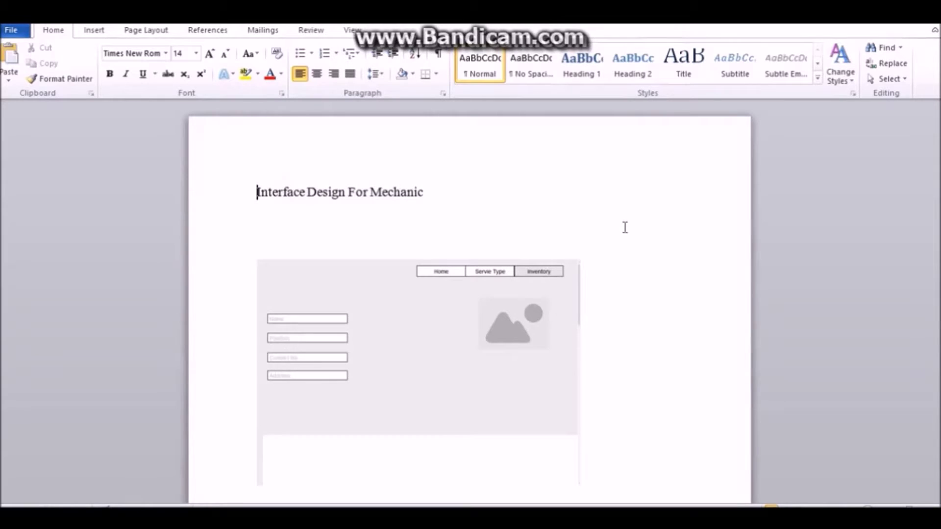
scroll(624, 227, down, 3)
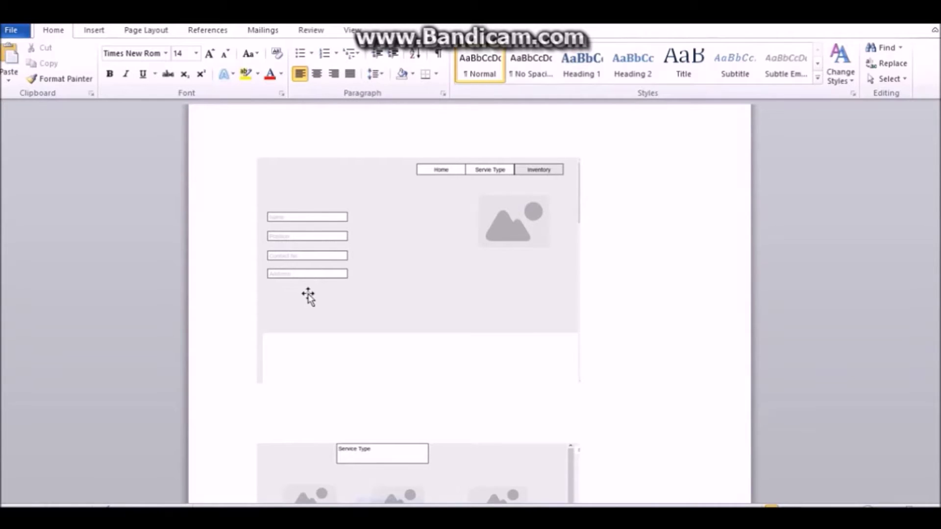
scroll(390, 193, down, 9)
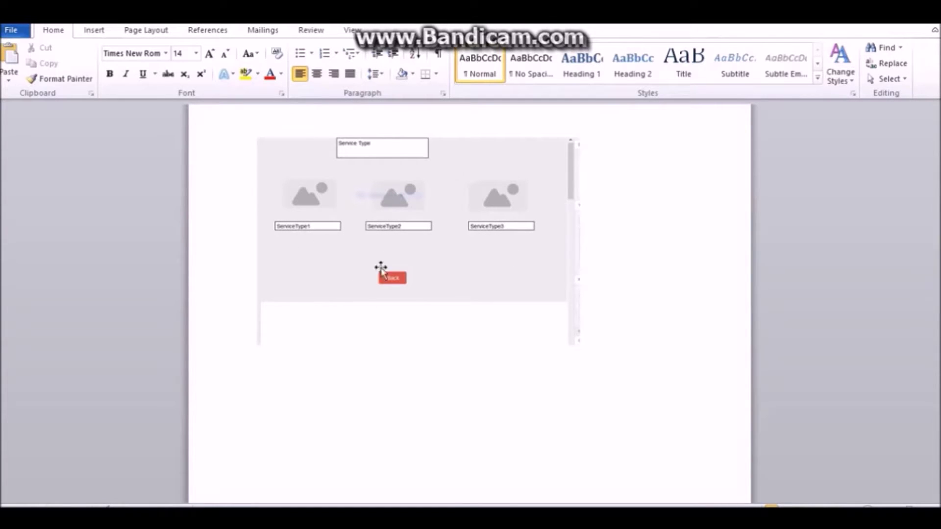
scroll(508, 224, down, 12)
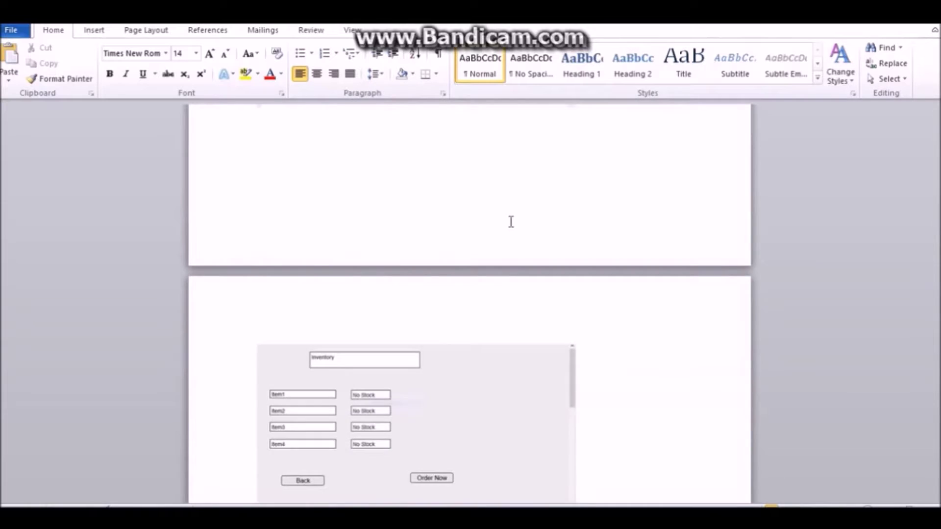
scroll(383, 269, down, 2)
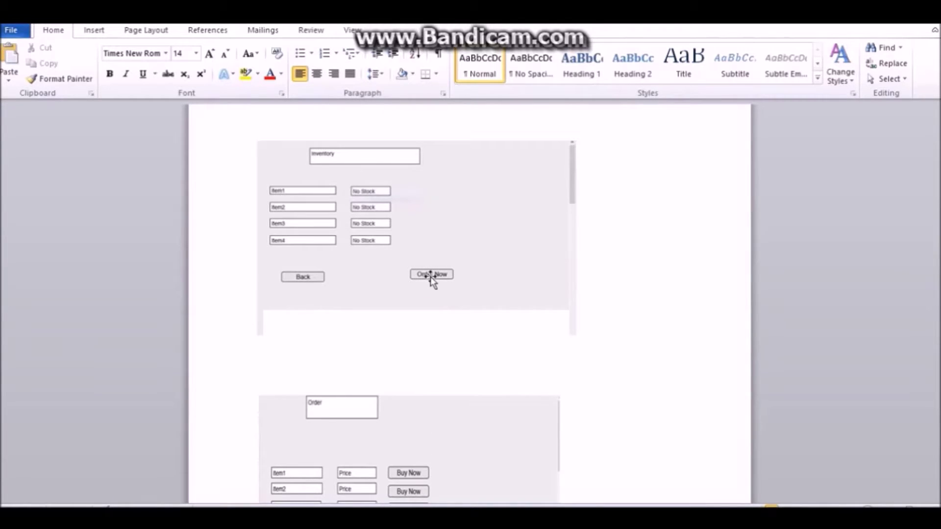
scroll(362, 294, down, 4)
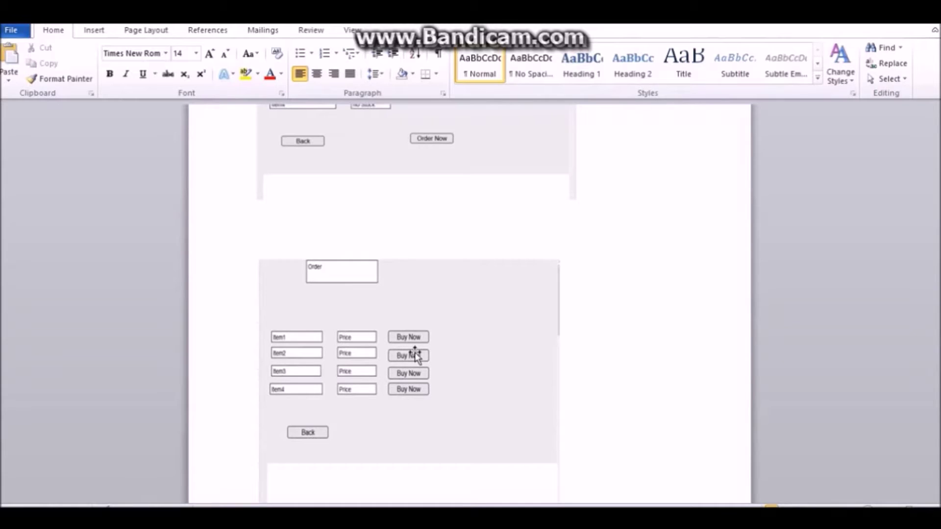
scroll(419, 346, down, 3)
scroll(418, 345, up, 1)
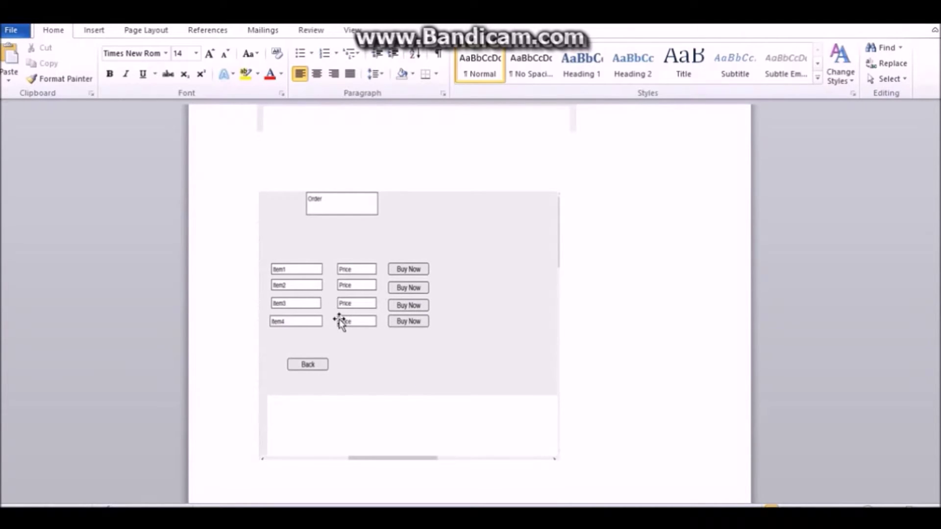
scroll(339, 324, down, 2)
scroll(338, 321, up, 2)
scroll(336, 349, down, 5)
scroll(338, 348, up, 6)
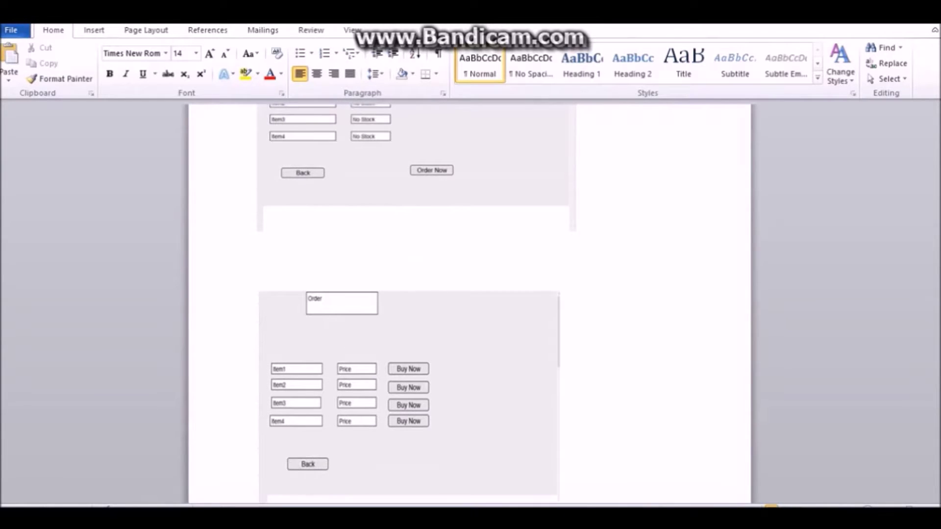
Switch to the Test Case Sample document and scroll through test case ABC-001's tables.
click(362, 466)
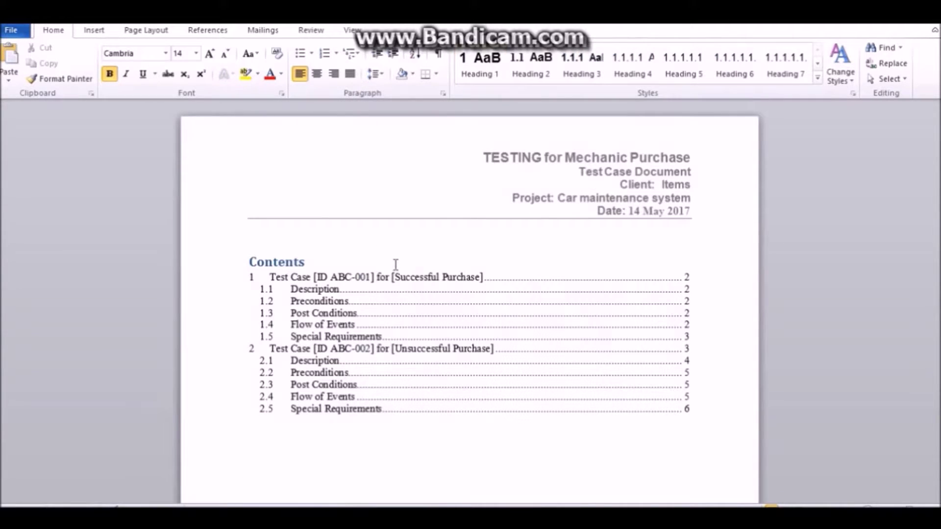
scroll(395, 264, down, 3)
scroll(395, 264, down, 3)
scroll(399, 259, up, 4)
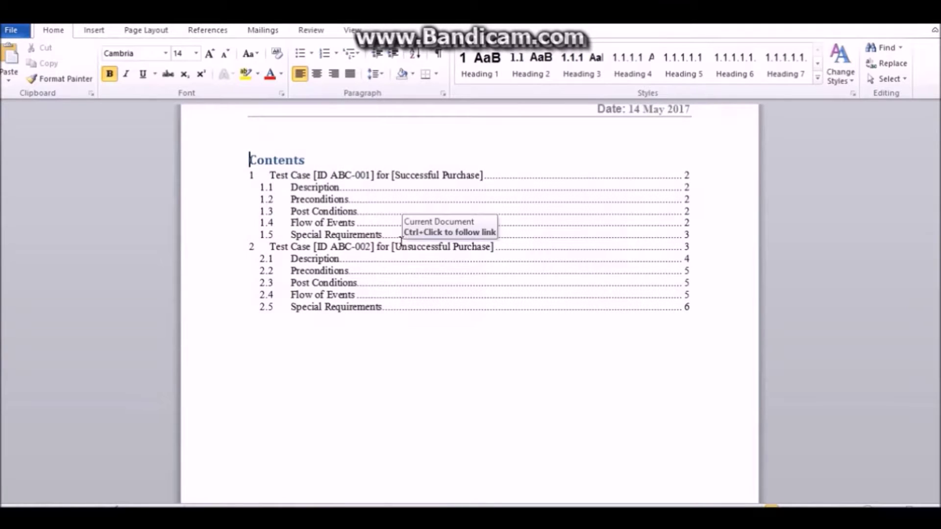
scroll(407, 239, down, 5)
scroll(413, 239, down, 8)
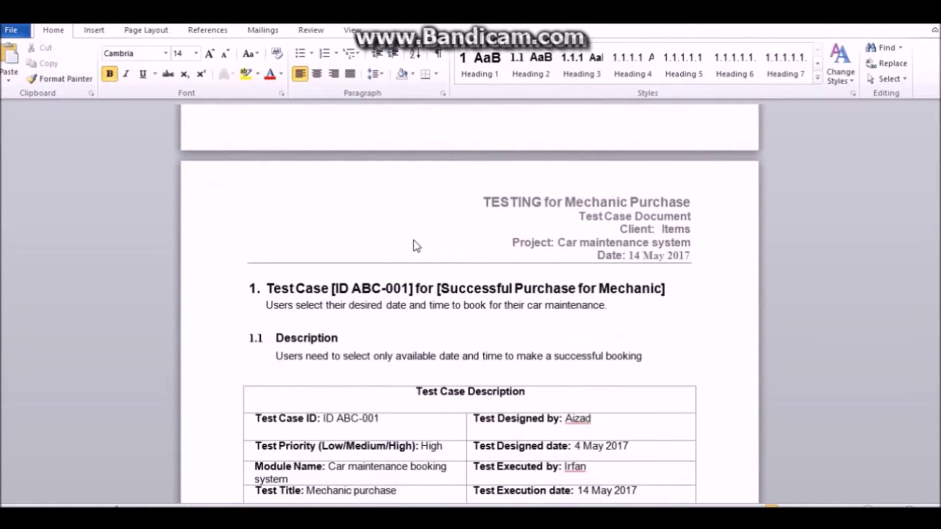
scroll(461, 233, down, 5)
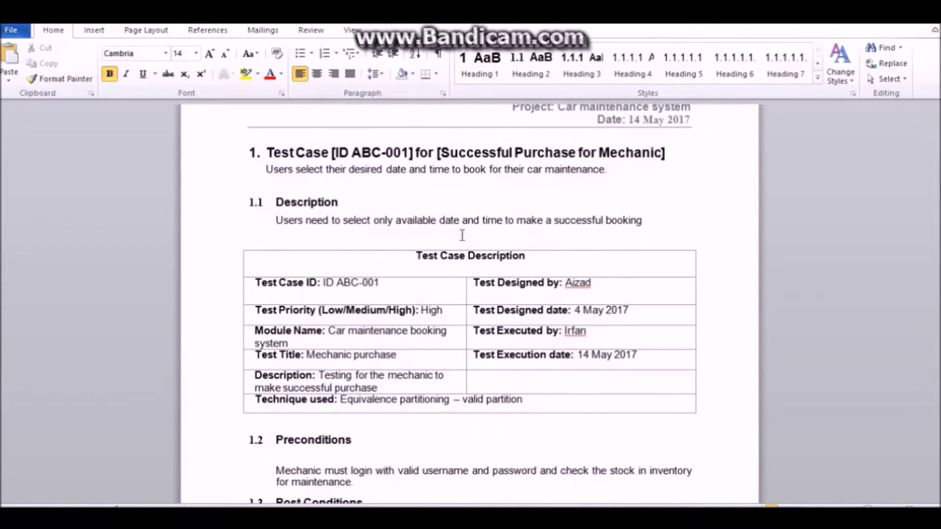
scroll(460, 235, down, 2)
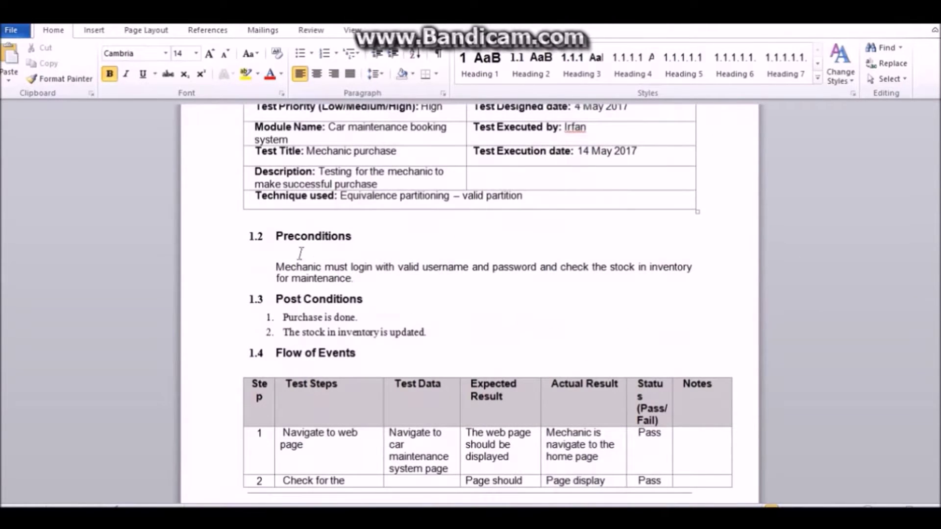
scroll(338, 264, down, 1)
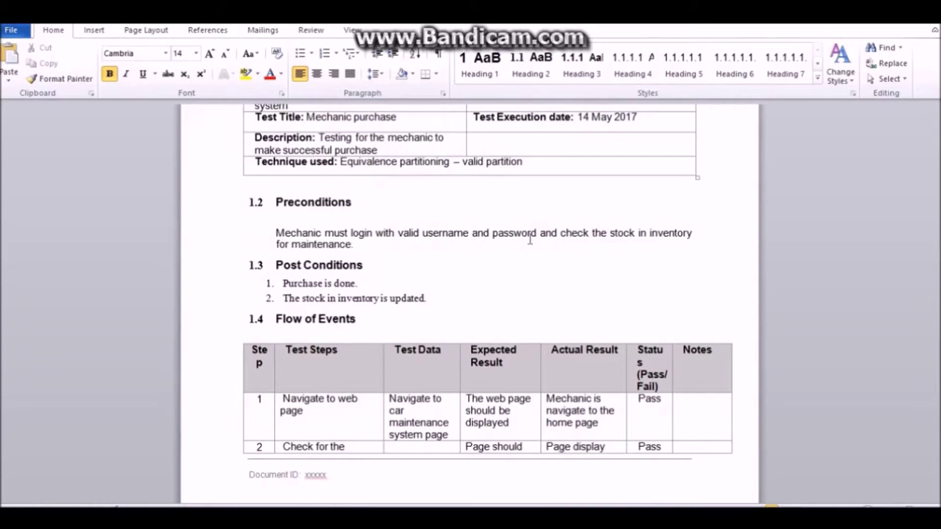
scroll(349, 267, down, 1)
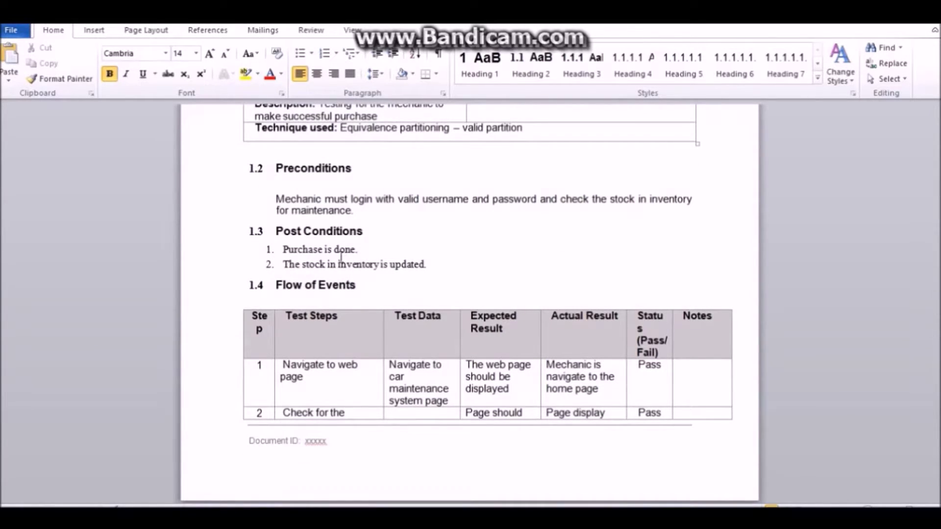
scroll(340, 258, down, 1)
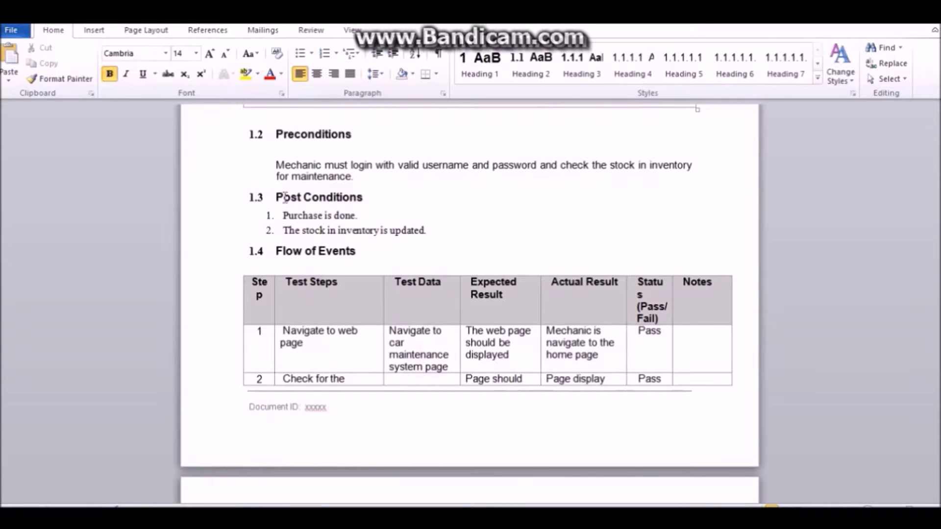
scroll(399, 236, down, 2)
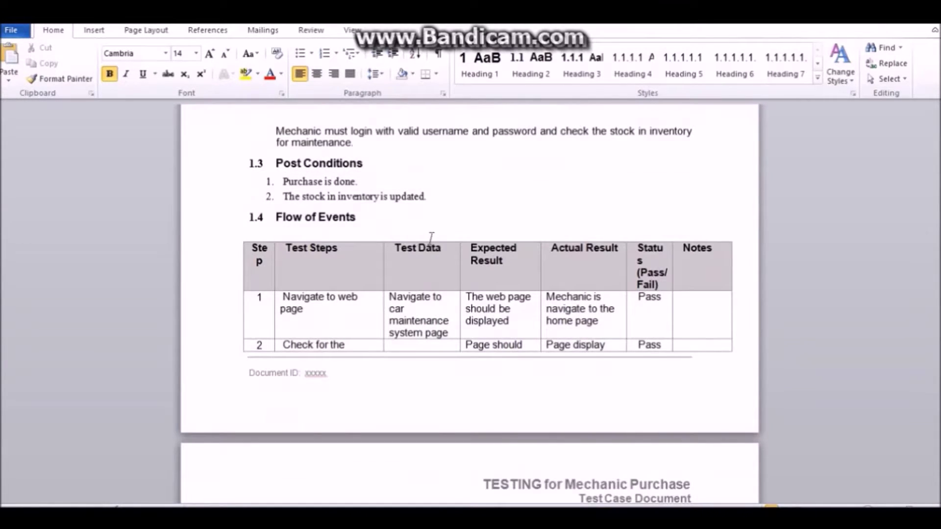
scroll(348, 277, down, 2)
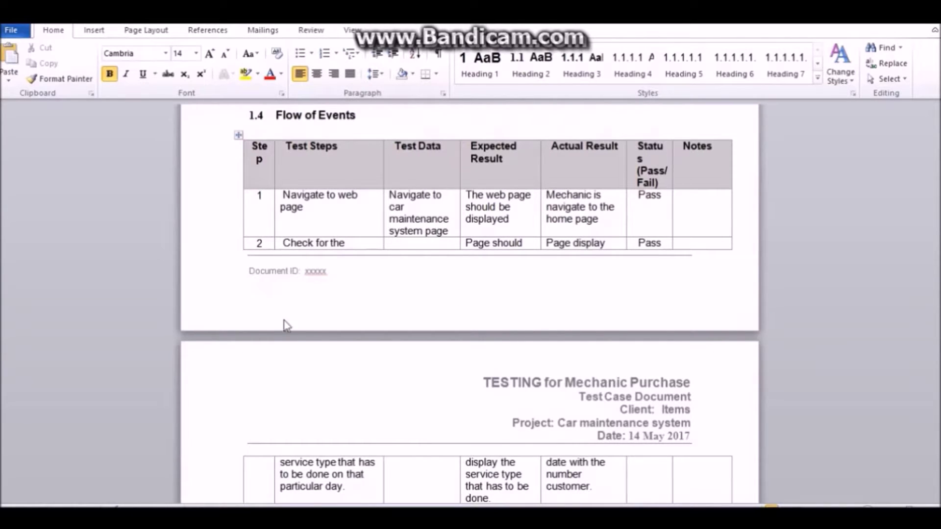
Continue down to steps 3–5 marked Pass and Test Case ABC-002 for out-of-stock parts.
scroll(318, 240, down, 1)
scroll(320, 244, down, 1)
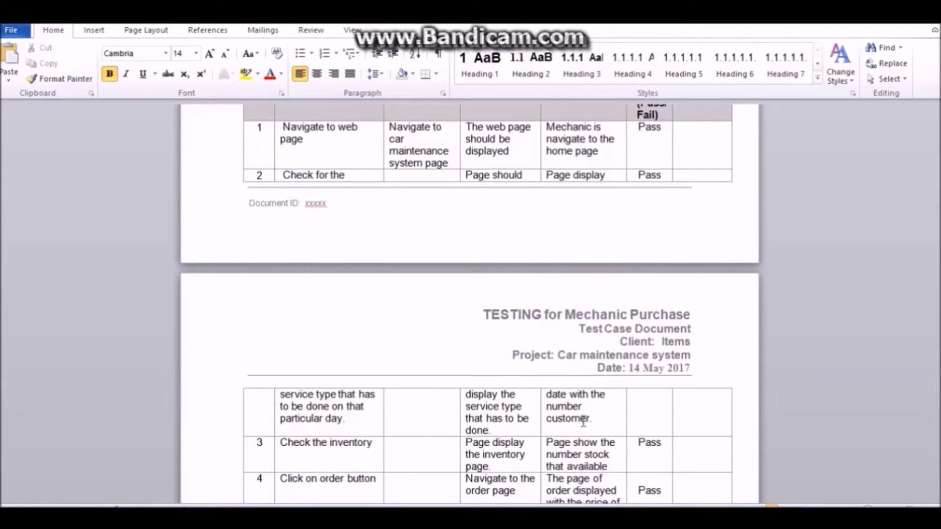
scroll(564, 422, down, 1)
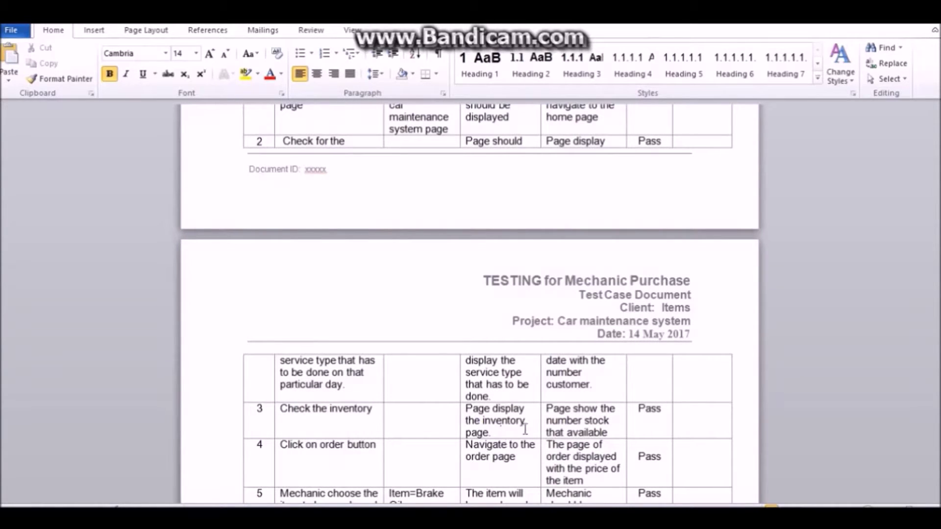
scroll(589, 430, down, 1)
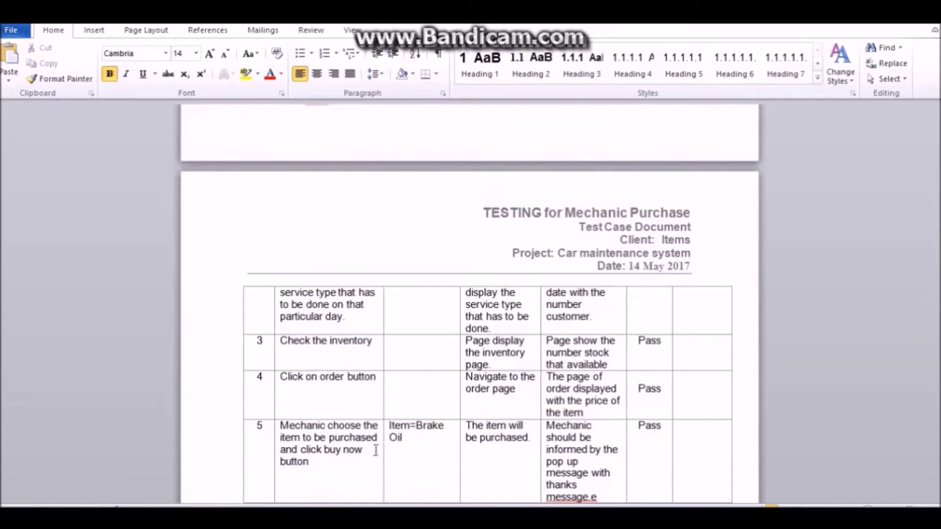
scroll(431, 423, up, 3)
scroll(431, 422, down, 4)
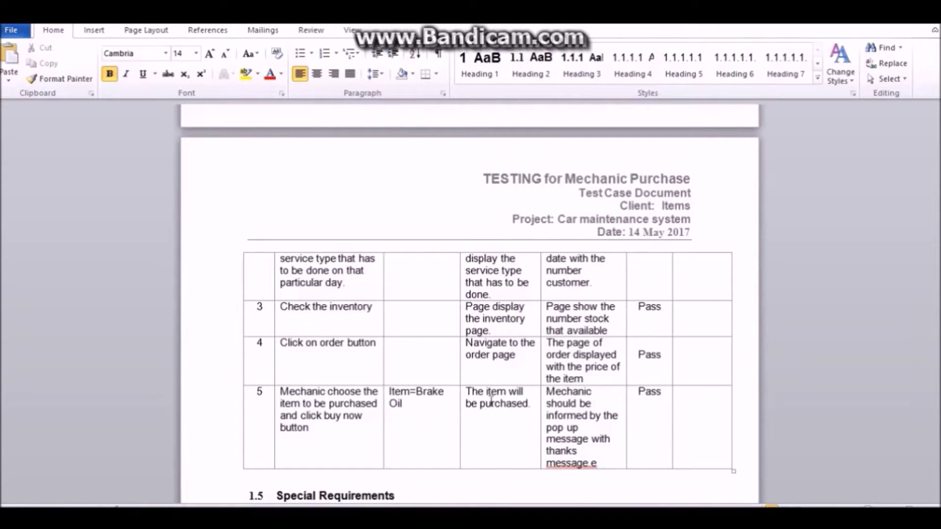
scroll(508, 395, up, 3)
scroll(508, 395, down, 2)
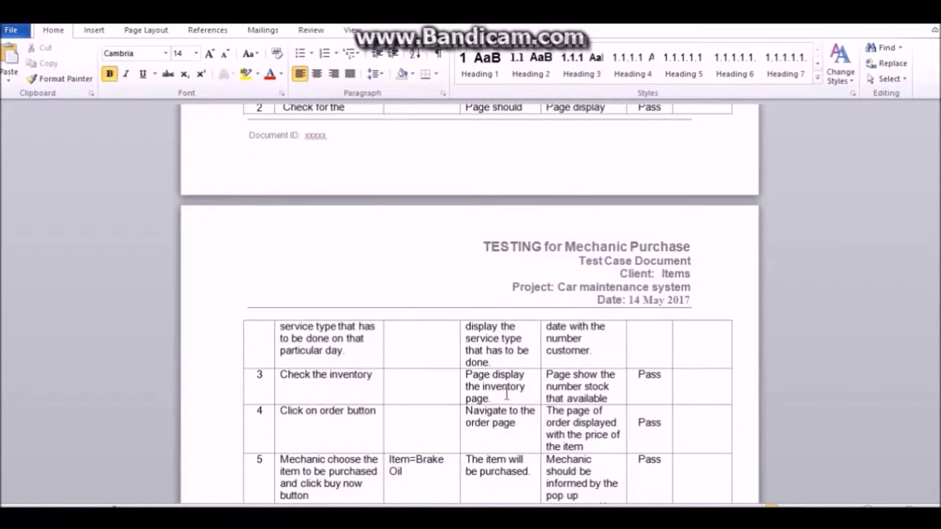
scroll(532, 432, down, 1)
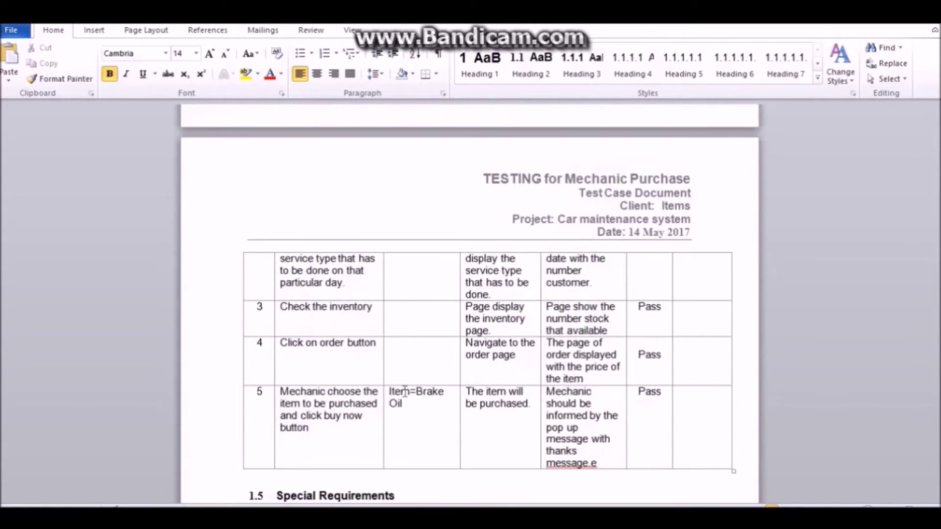
scroll(561, 419, up, 4)
scroll(564, 419, down, 5)
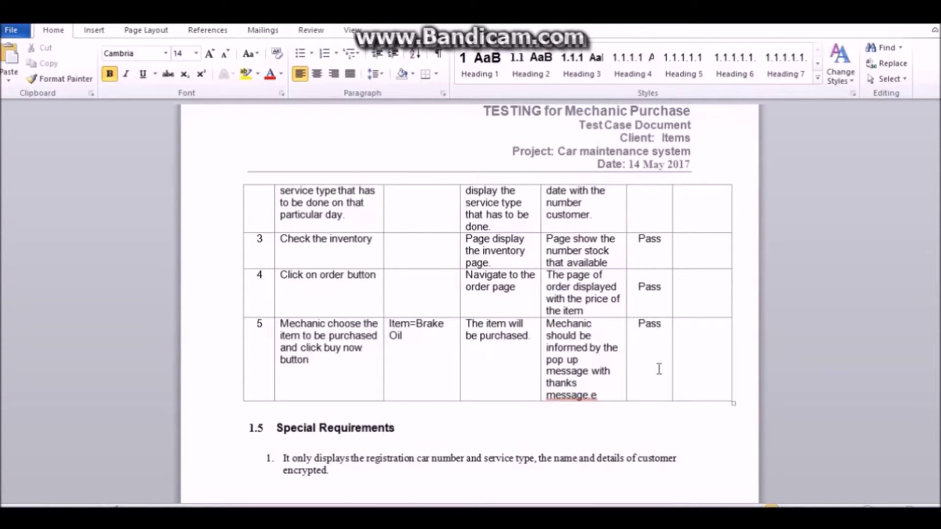
scroll(655, 368, down, 1)
scroll(654, 368, down, 4)
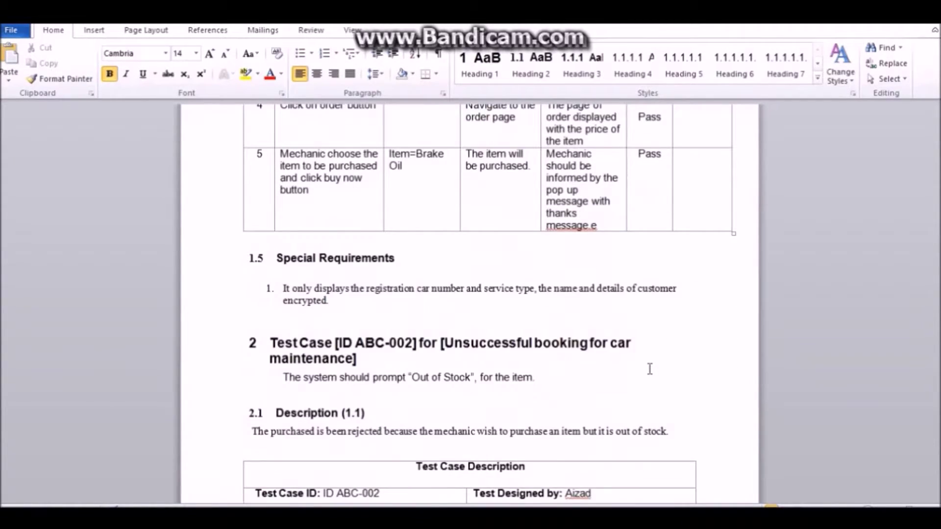
scroll(650, 369, down, 2)
scroll(650, 368, down, 8)
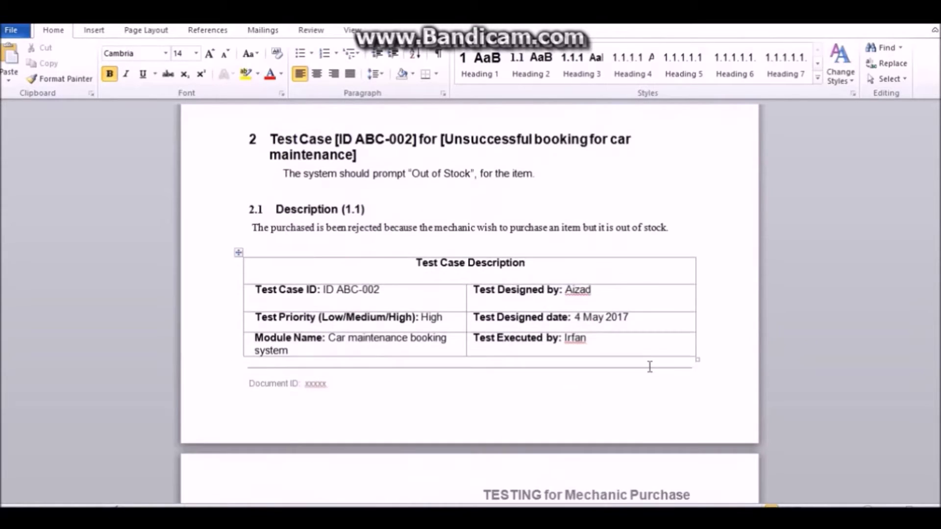
scroll(649, 366, down, 10)
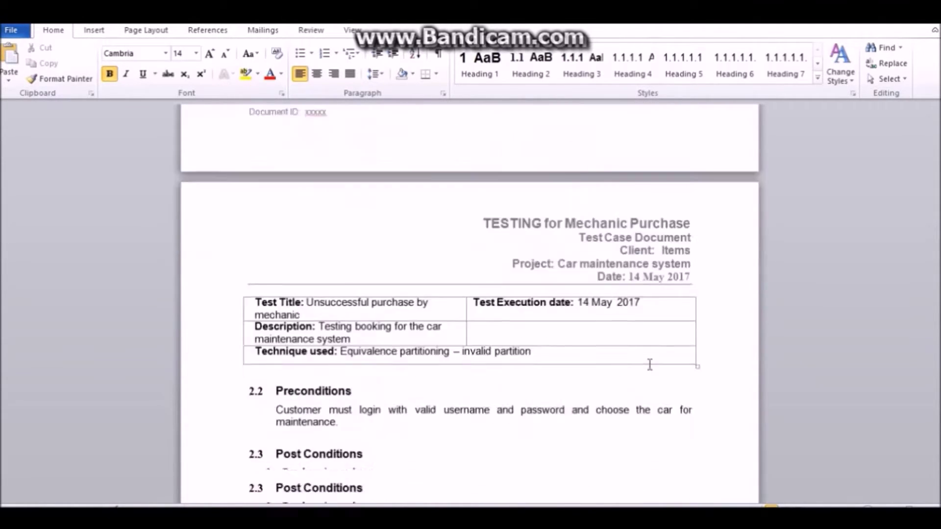
scroll(649, 365, down, 1)
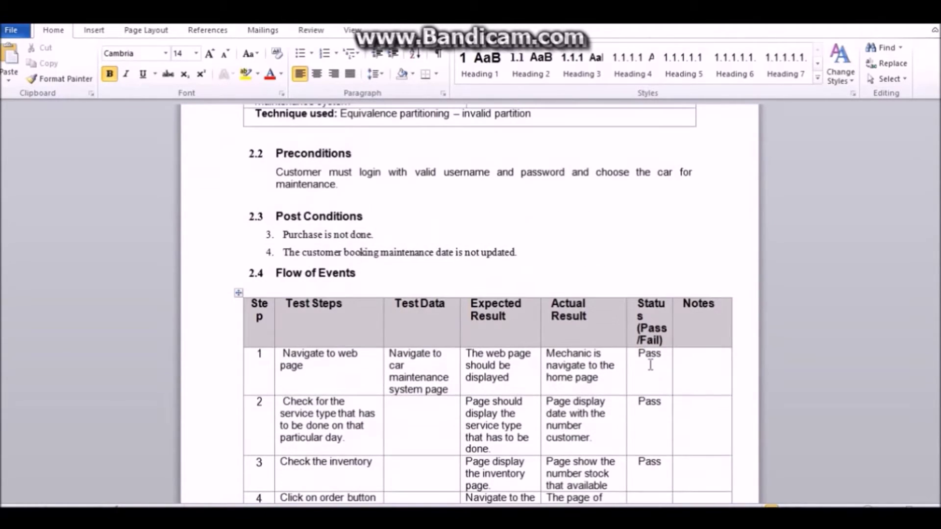
scroll(650, 365, down, 1)
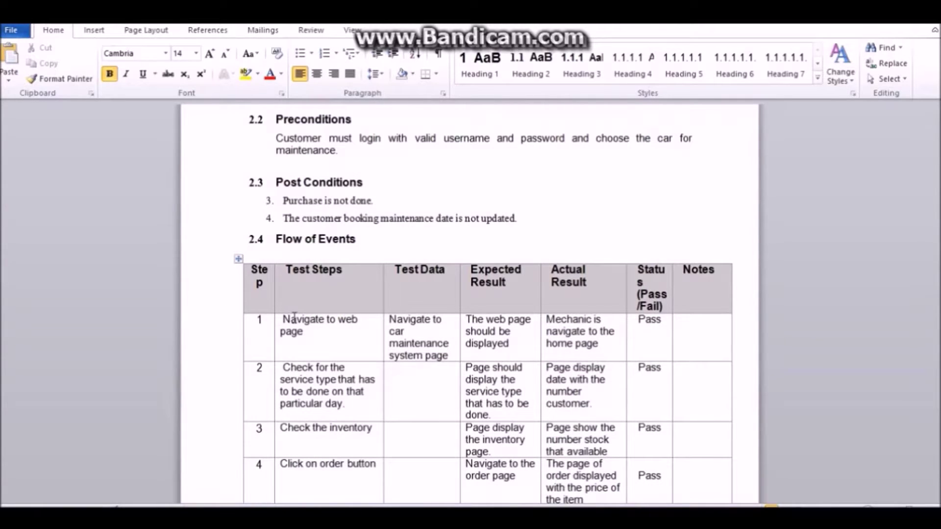
scroll(333, 299, down, 1)
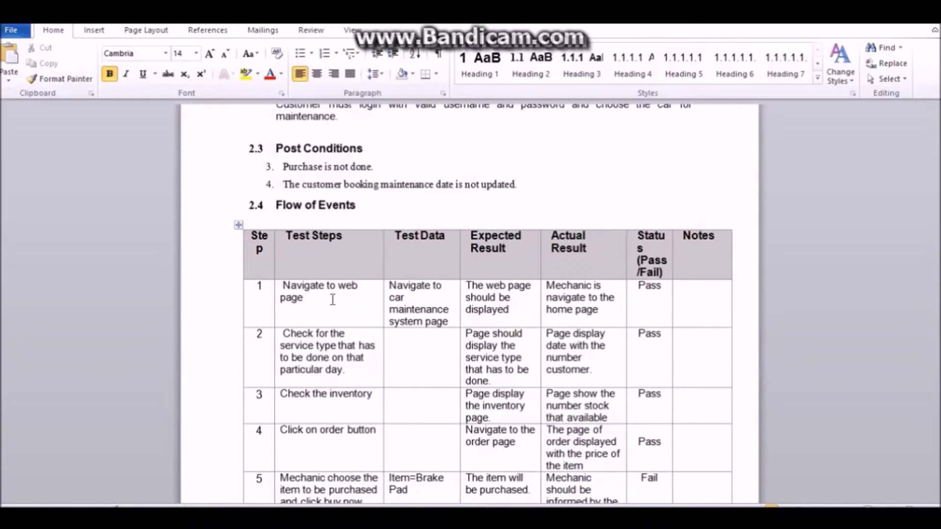
scroll(332, 299, down, 3)
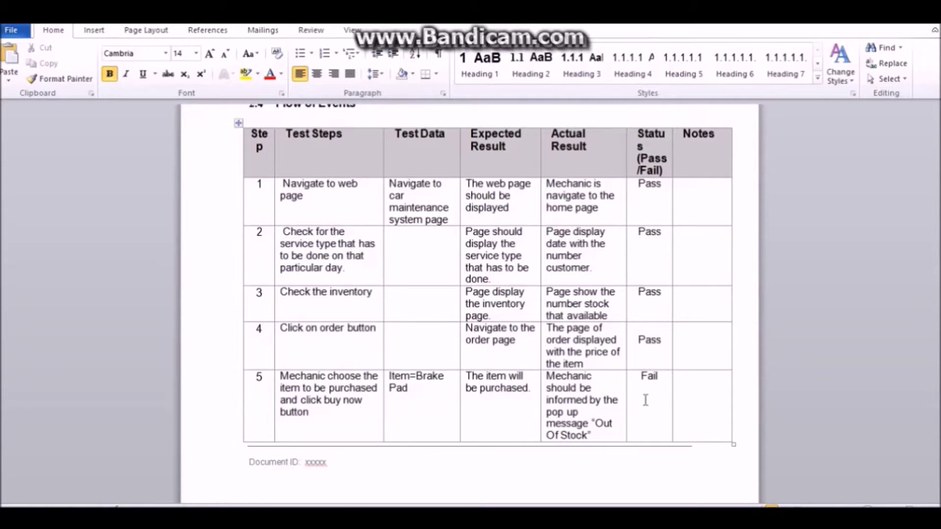
scroll(574, 346, down, 5)
scroll(573, 345, down, 5)
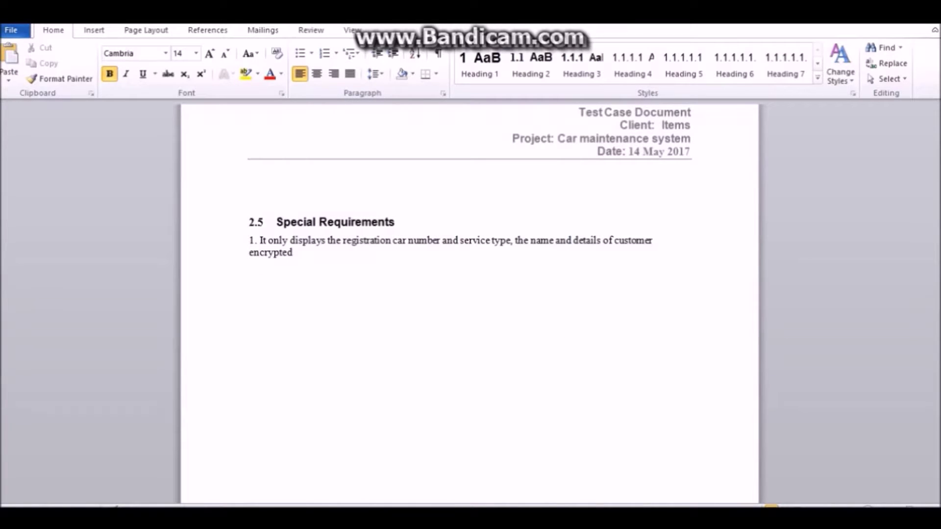
scroll(631, 164, up, 5)
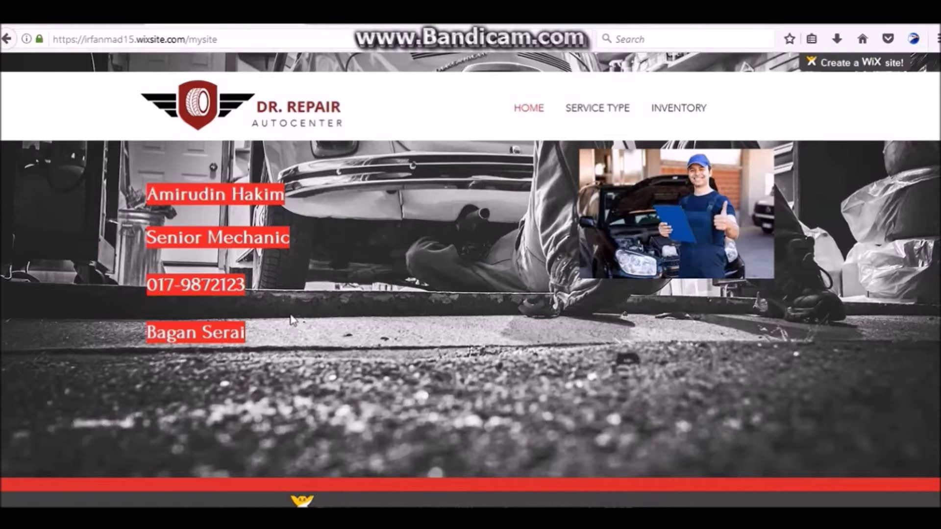
Open SERVICE TYPE and review today's counts, such as Tire Change 7 and Breakdown Service 0.
click(569, 118)
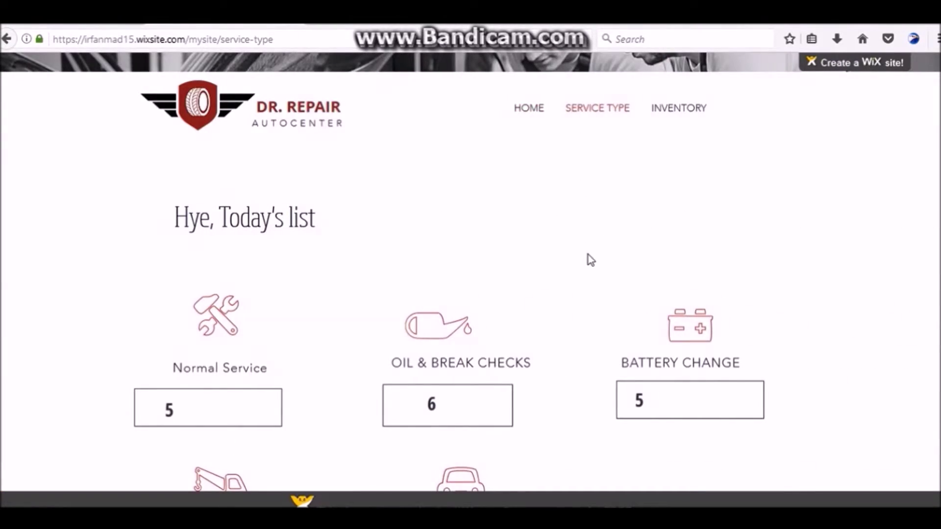
scroll(248, 230, down, 2)
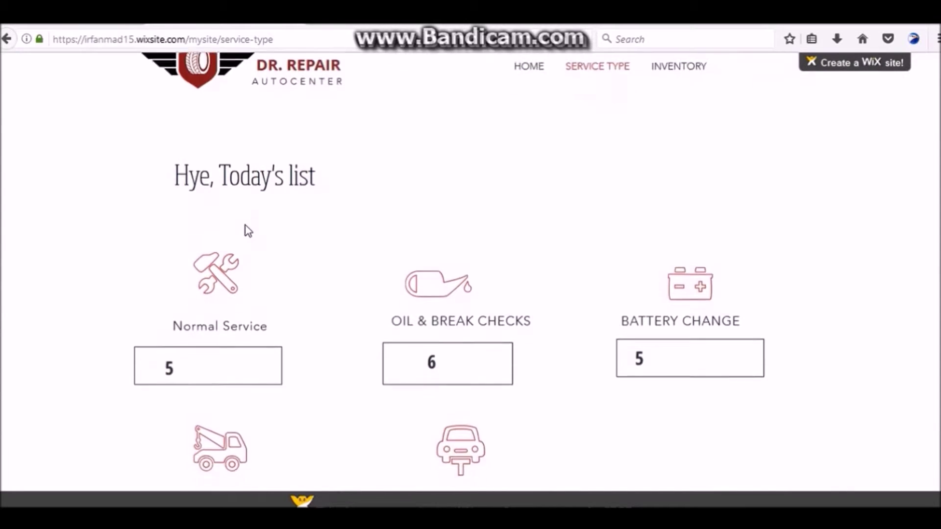
scroll(248, 230, down, 2)
scroll(247, 230, up, 3)
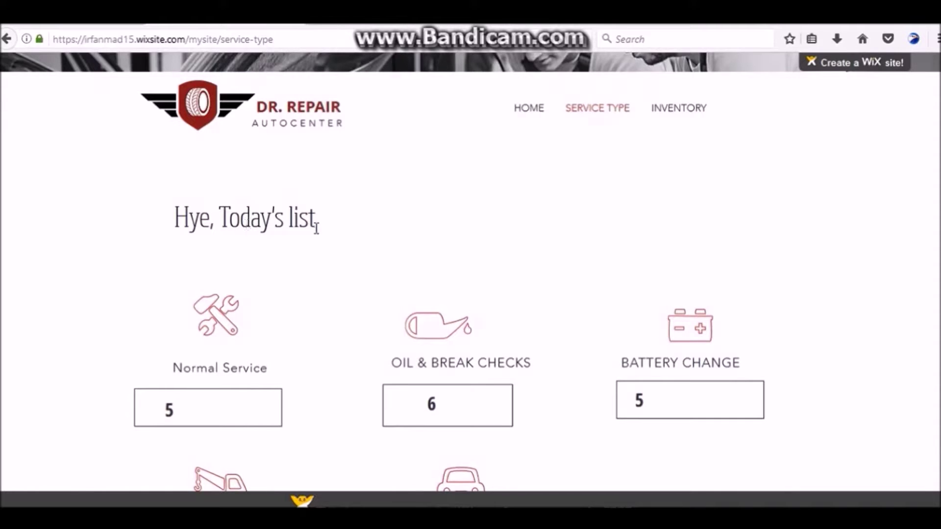
scroll(323, 294, down, 2)
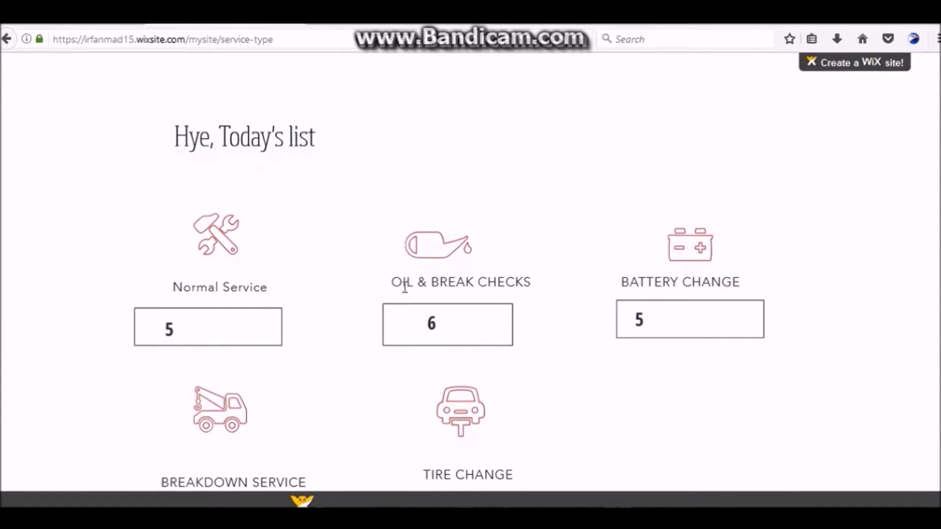
scroll(403, 289, down, 2)
scroll(404, 289, down, 6)
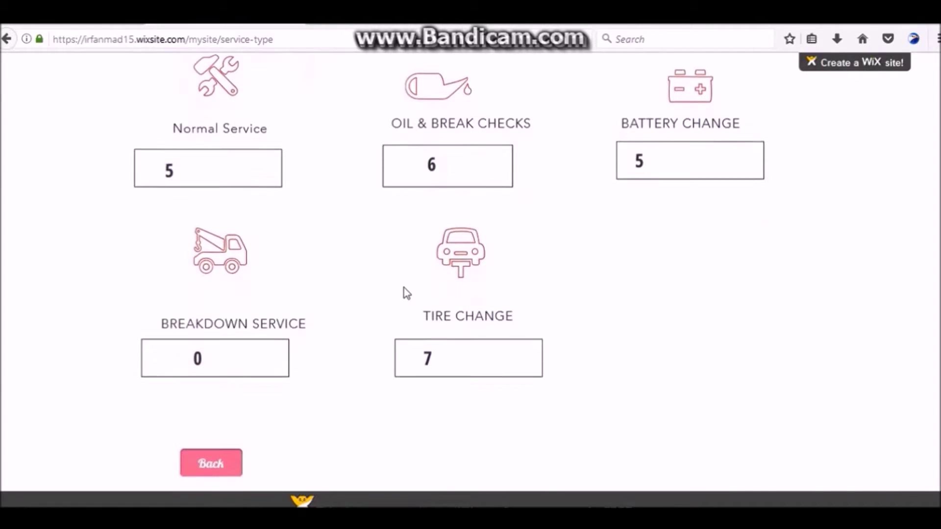
scroll(338, 353, up, 9)
scroll(339, 350, up, 1)
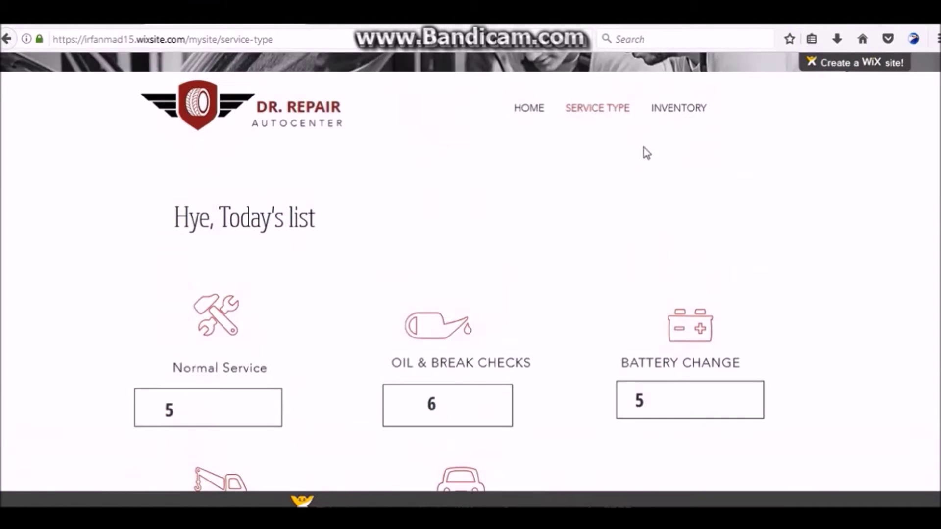
Buy Brake Oil from the inventory's Order Now list and finish with DONE, back on the home page.
click(678, 118)
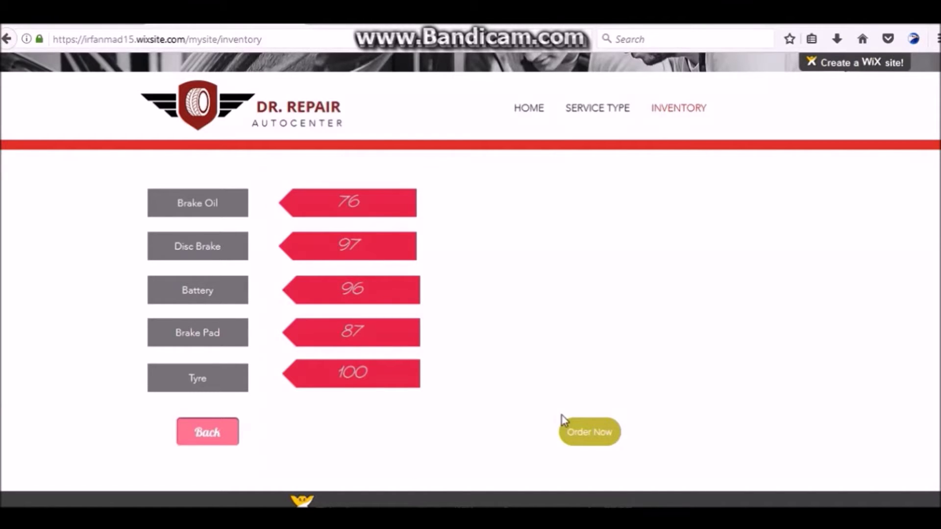
click(576, 431)
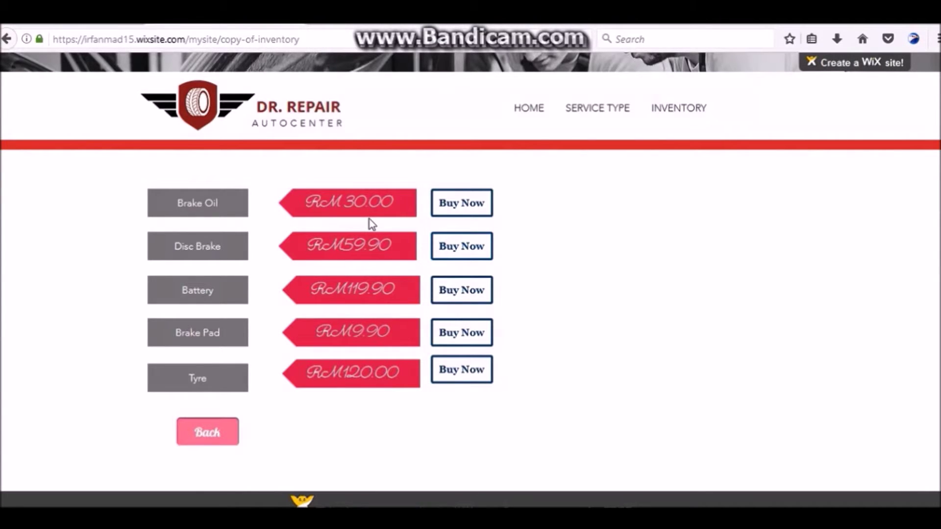
click(441, 203)
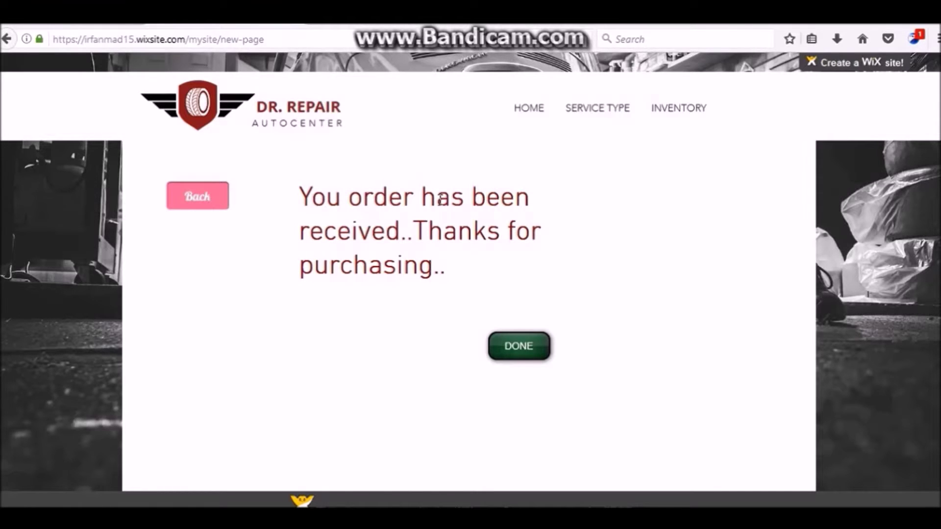
click(503, 345)
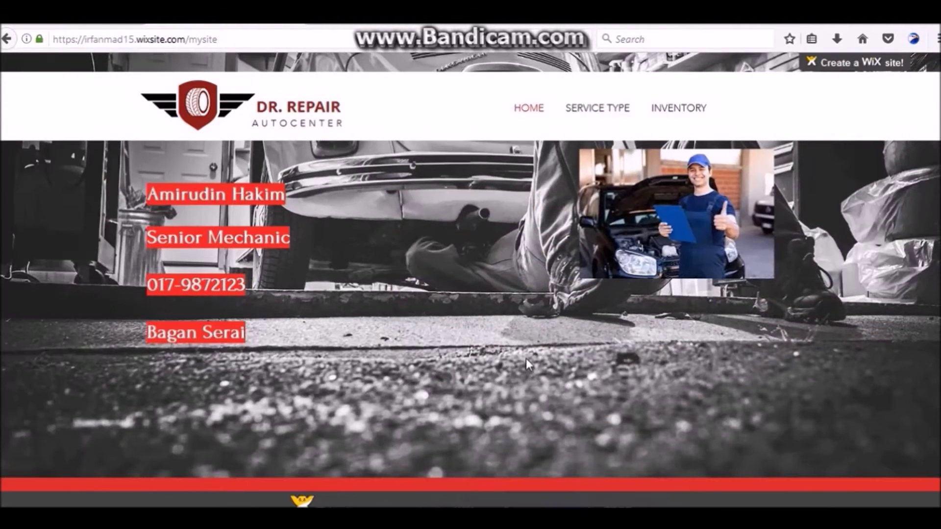
Try buying a Brake Pad from the price list, get the out-of-stock rejection, then go back home.
click(683, 117)
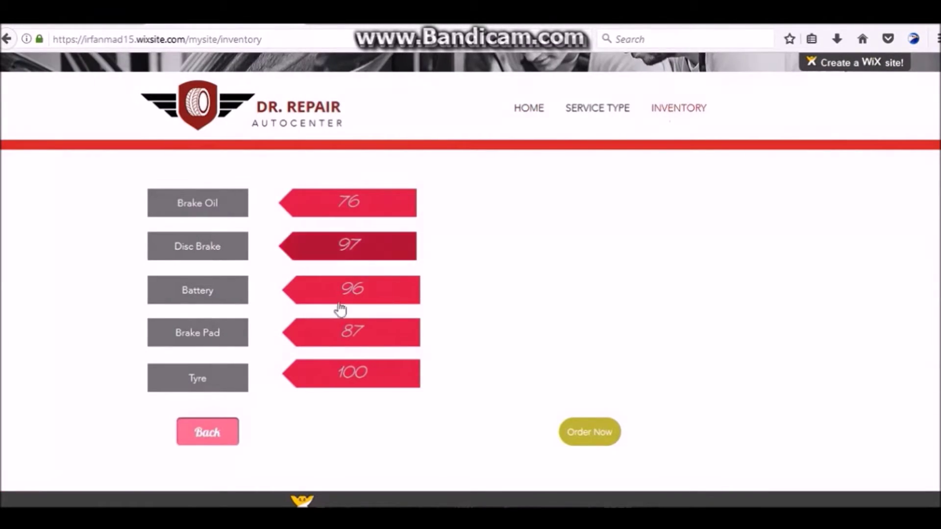
click(571, 435)
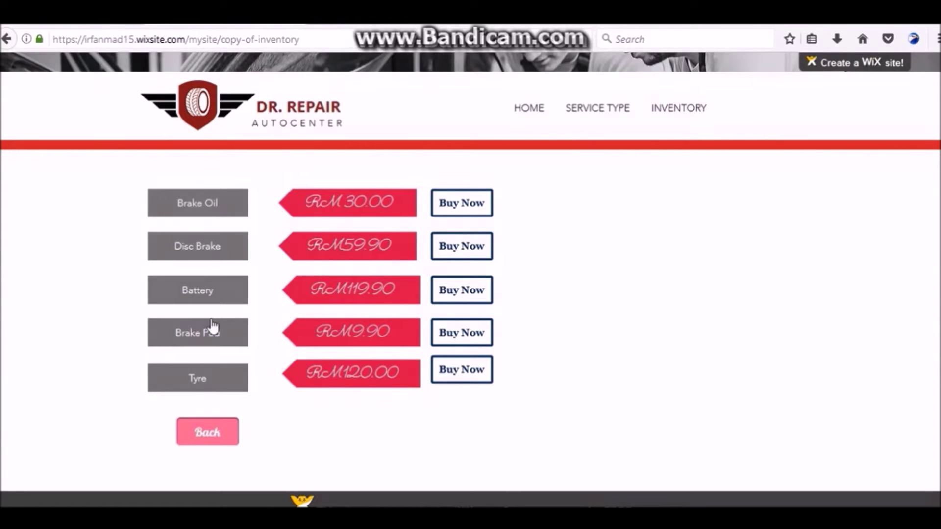
click(436, 343)
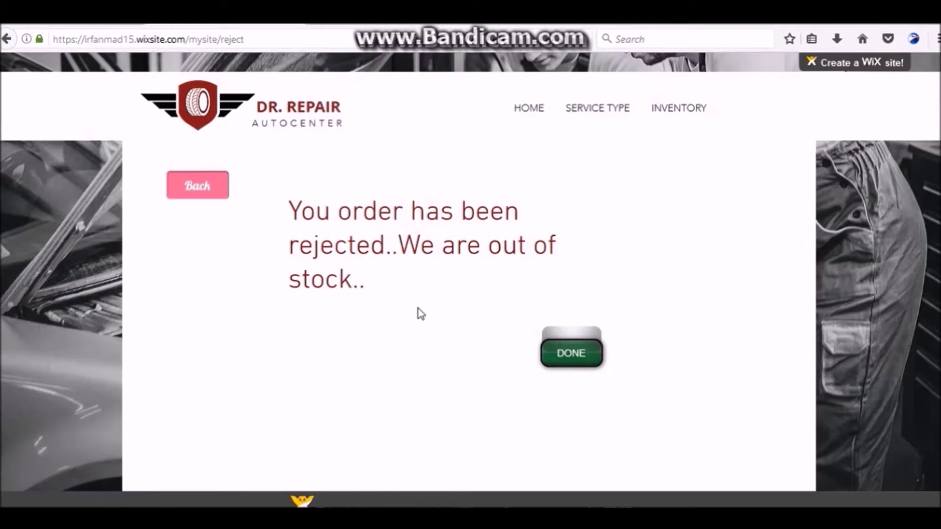
click(176, 190)
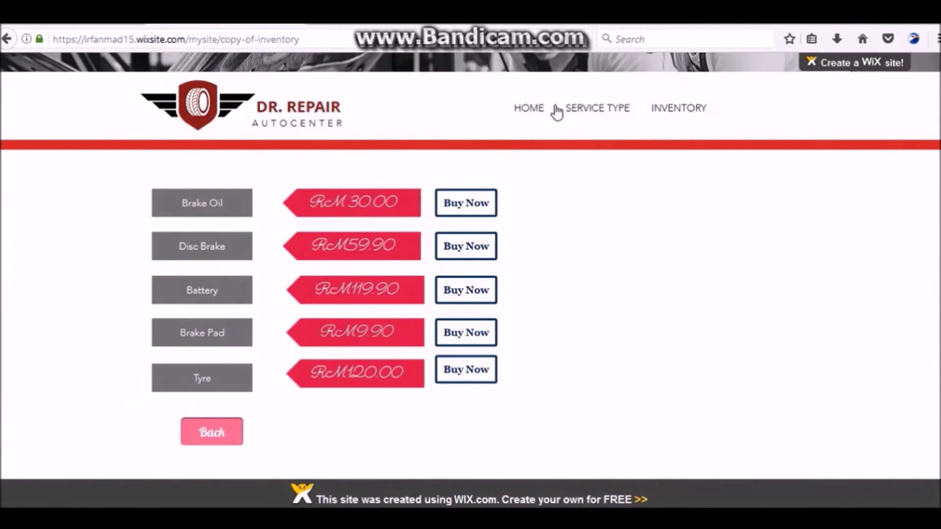
click(533, 270)
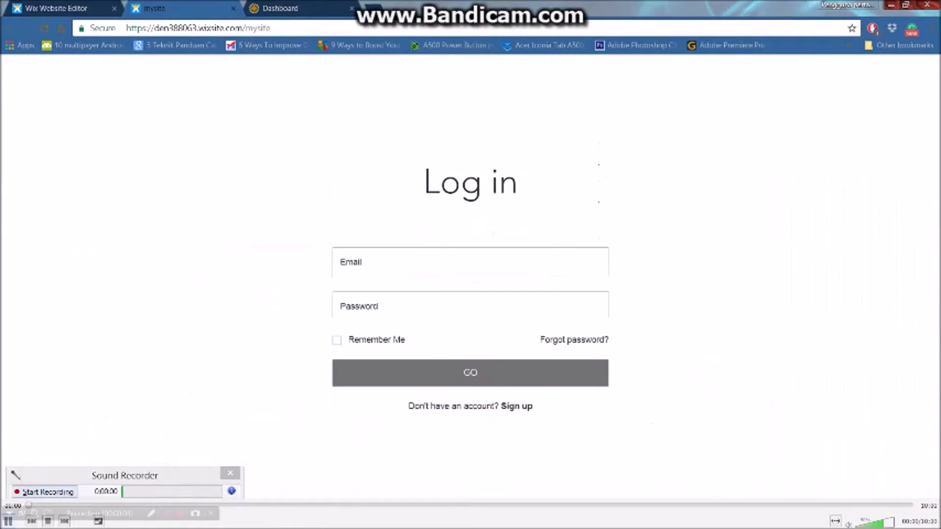
Log in on the member Log in form with the member's e-mail address and password.
key(alt+s)
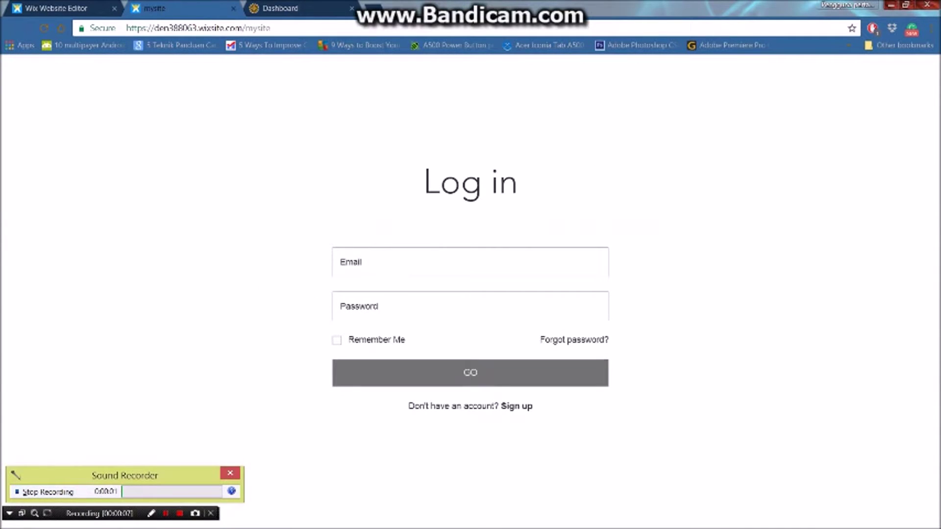
key(super+Down)
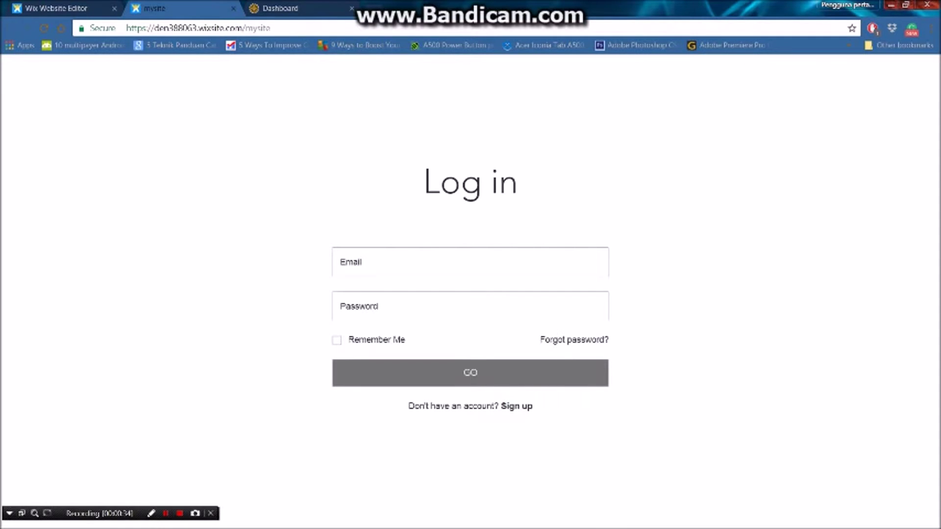
click(516, 406)
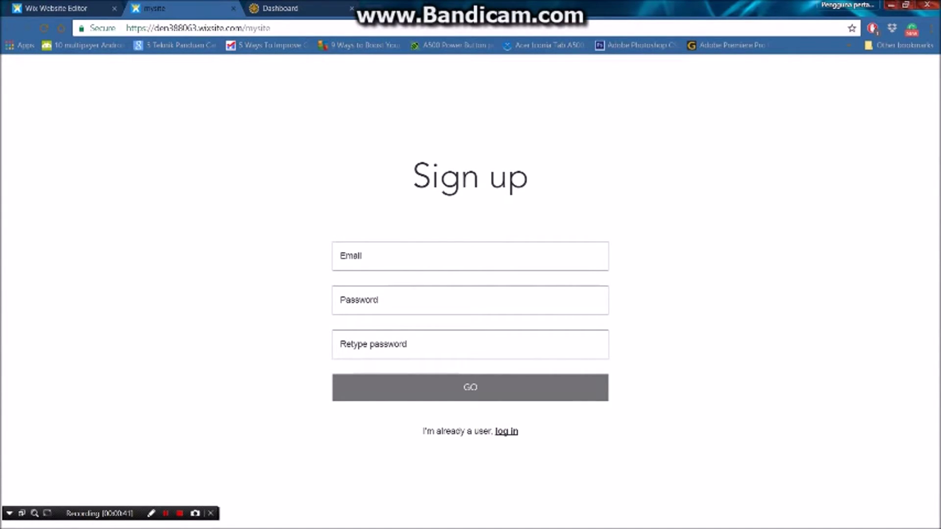
click(507, 431)
click(470, 262)
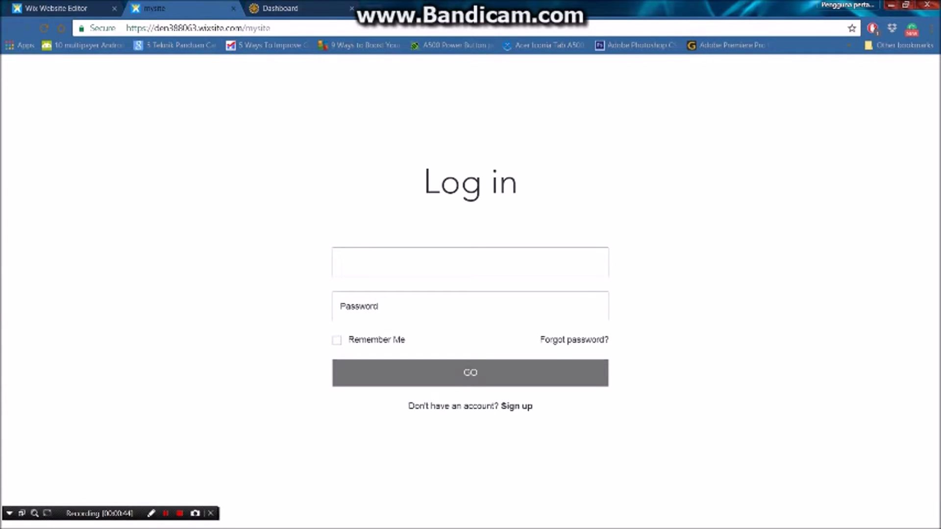
key(Tab)
text(••••)
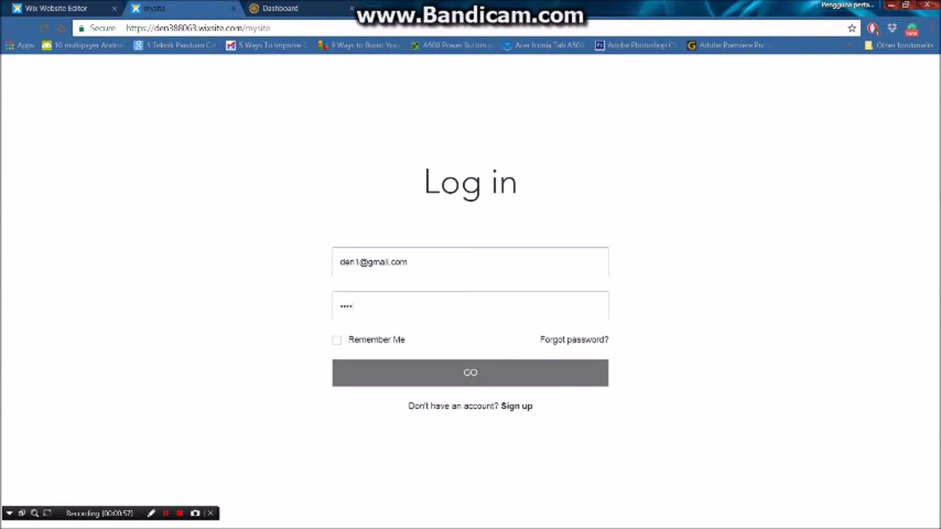
key(Return)
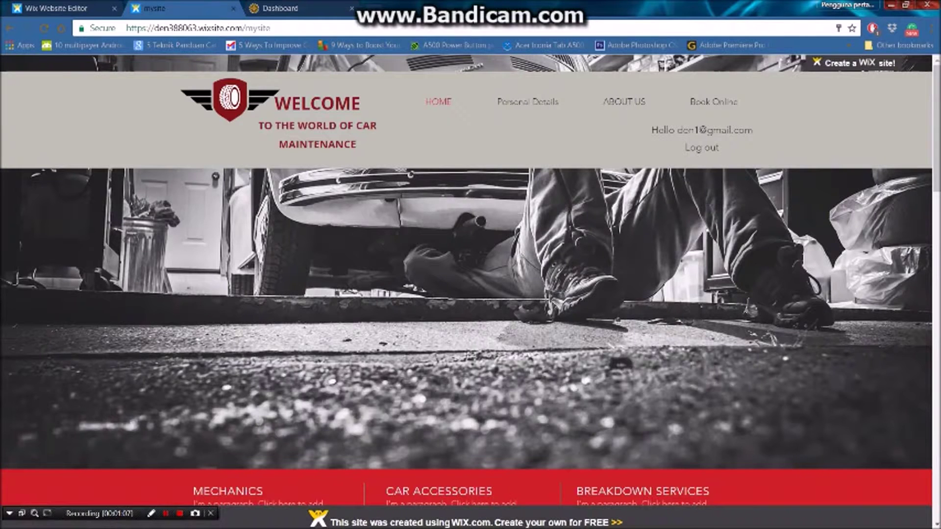
Show the Personal Details dropdown listing Details, Update Details and Car details.
mouse_move(527, 102)
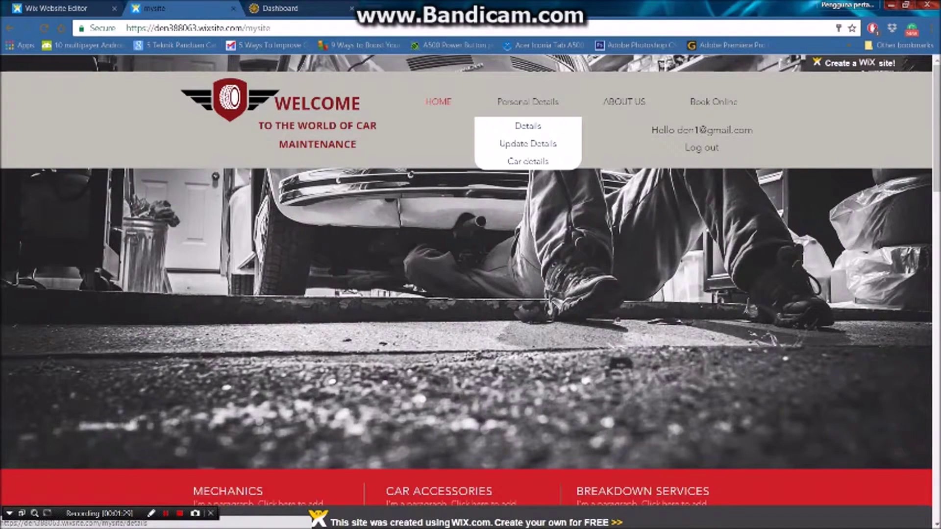
Open the customer details page and inspect the password, ID number, phone and address values.
click(527, 126)
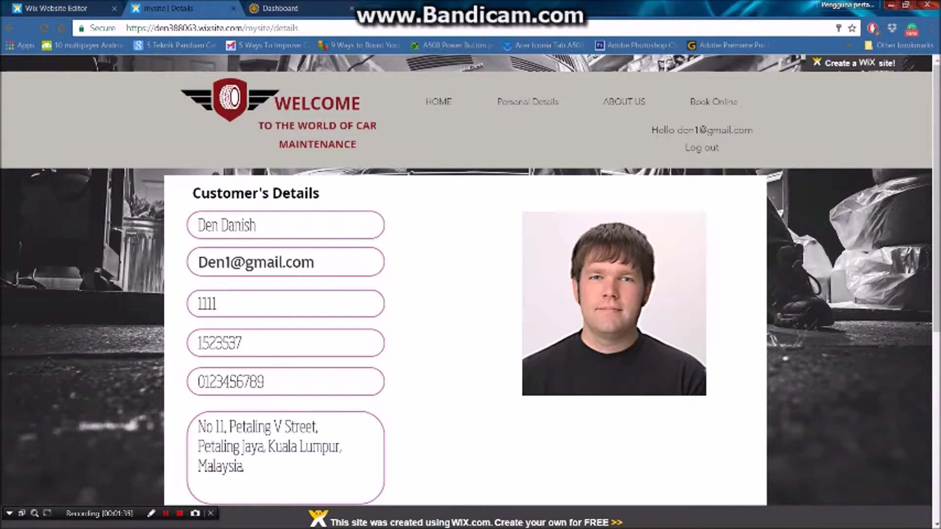
double_click(207, 304)
click(207, 304)
drag(242, 343, 222, 343)
mouse_move(265, 381)
mouse_down()
mouse_move(217, 382)
mouse_move(264, 382)
mouse_up()
mouse_move(244, 466)
mouse_down()
mouse_move(228, 427)
mouse_move(244, 466)
mouse_up()
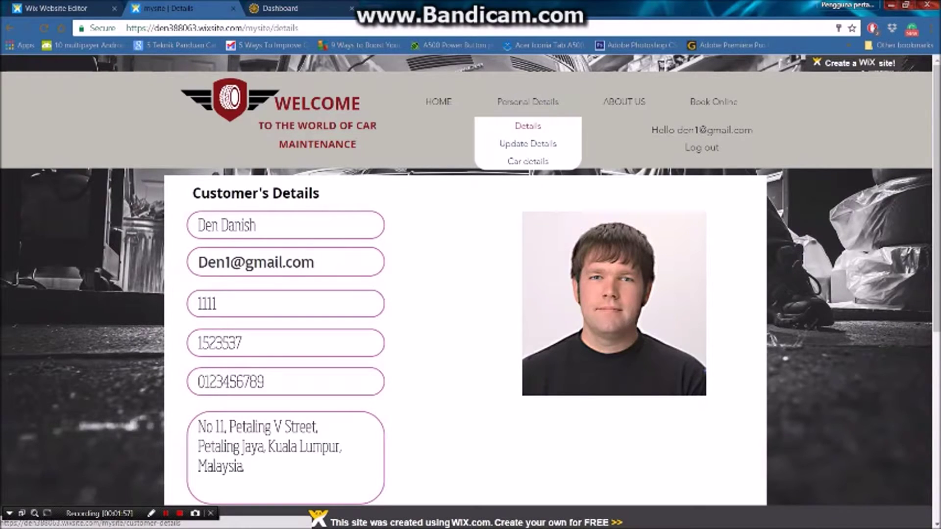
Look over the Update Details form, then open the Car details page.
click(528, 143)
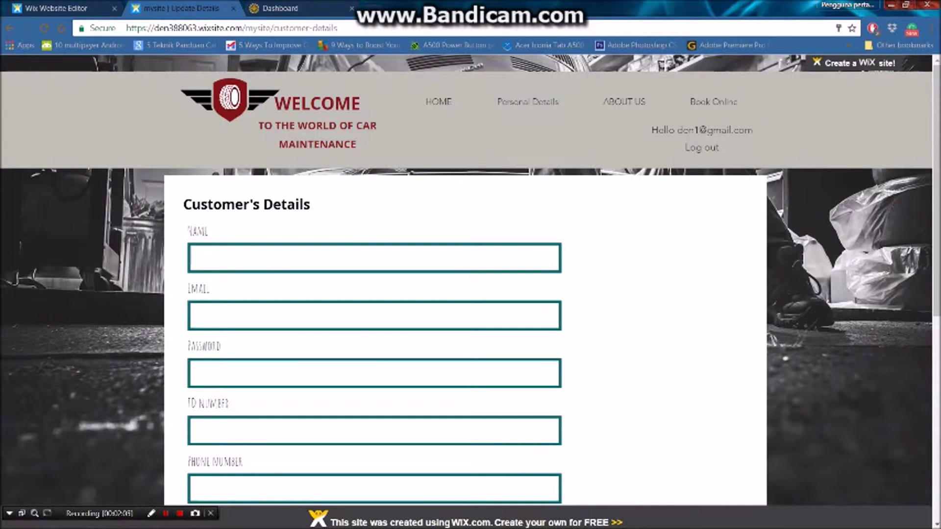
scroll(470, 294, down, 1)
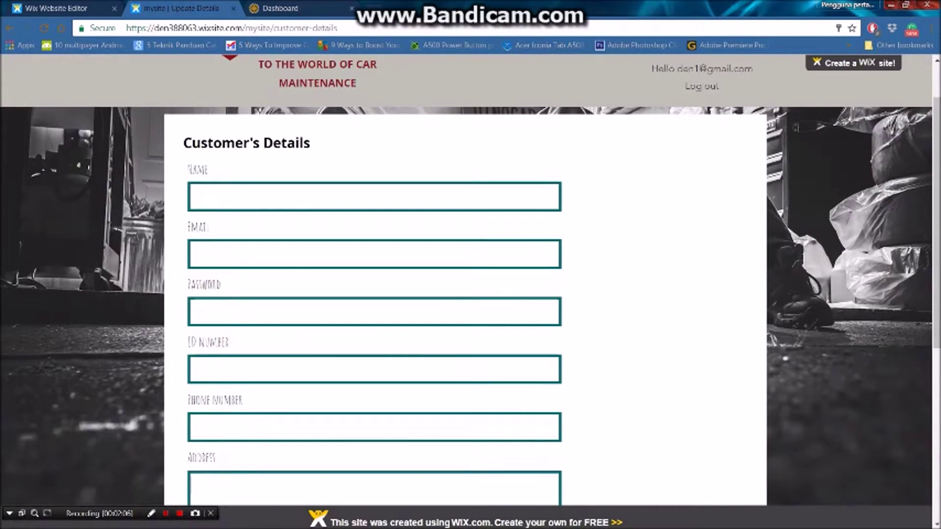
scroll(470, 294, down, 1)
scroll(471, 294, up, 2)
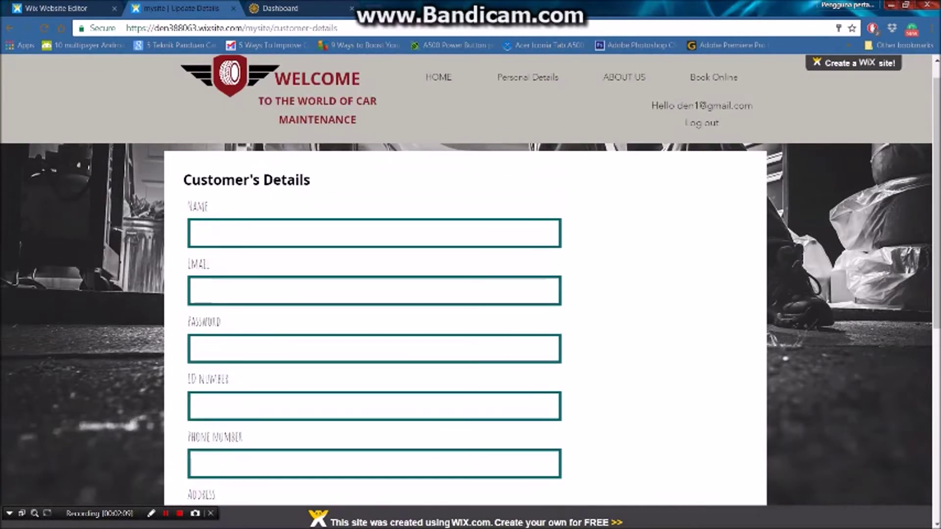
scroll(471, 294, down, 3)
scroll(470, 295, up, 3)
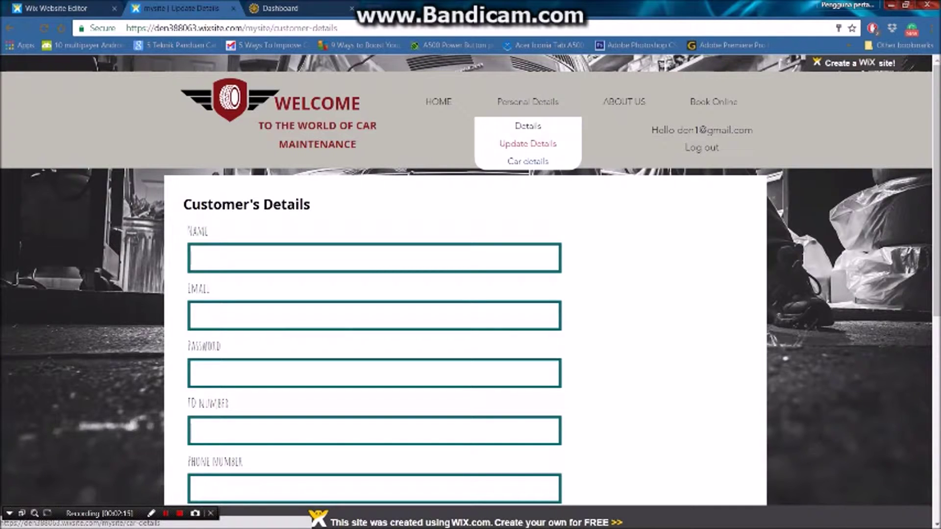
click(528, 161)
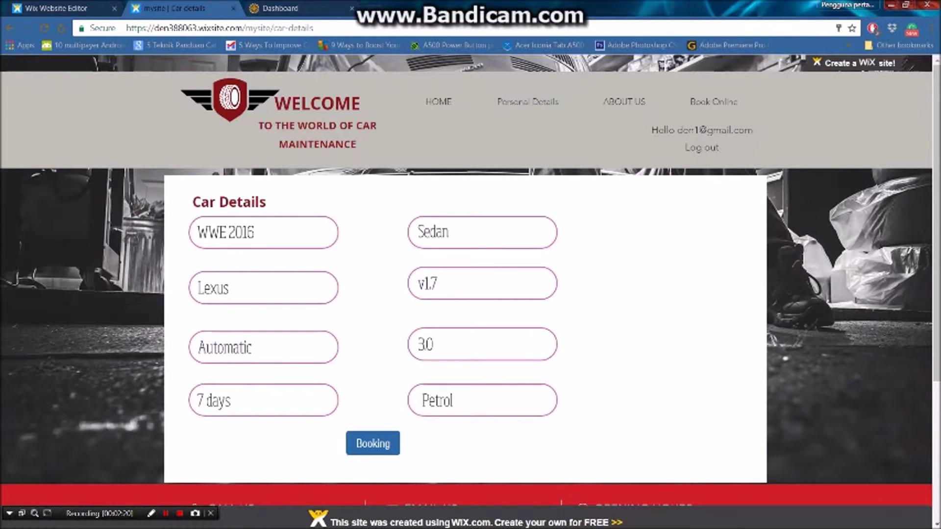
Inspect the WWE 2016, Sedan, Lexus, v1.7, Automatic, 30 and Petrol car detail values.
mouse_move(255, 232)
mouse_down()
mouse_move(197, 232)
mouse_move(255, 232)
mouse_up()
mouse_move(449, 232)
mouse_down()
mouse_move(197, 232)
mouse_move(442, 232)
mouse_up()
mouse_move(229, 287)
mouse_down()
mouse_move(197, 287)
mouse_move(229, 288)
mouse_up()
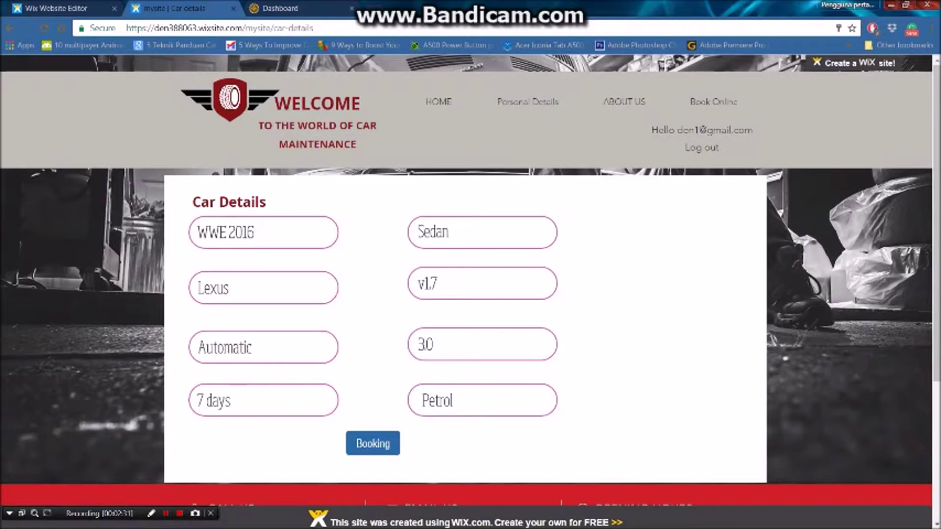
mouse_move(438, 284)
mouse_down()
mouse_move(423, 284)
mouse_move(439, 283)
mouse_up()
drag(253, 348, 253, 347)
key(ctrl+a)
drag(434, 344, 434, 344)
key(ctrl+a)
drag(454, 400, 449, 401)
Check the 7 days value and all car fields, then open the member's Details page.
mouse_move(434, 344)
mouse_down()
mouse_move(417, 344)
mouse_move(434, 344)
mouse_up()
mouse_move(231, 400)
mouse_down()
mouse_move(197, 400)
mouse_move(231, 400)
mouse_up()
drag(231, 400, 198, 233)
click(197, 233)
mouse_move(528, 101)
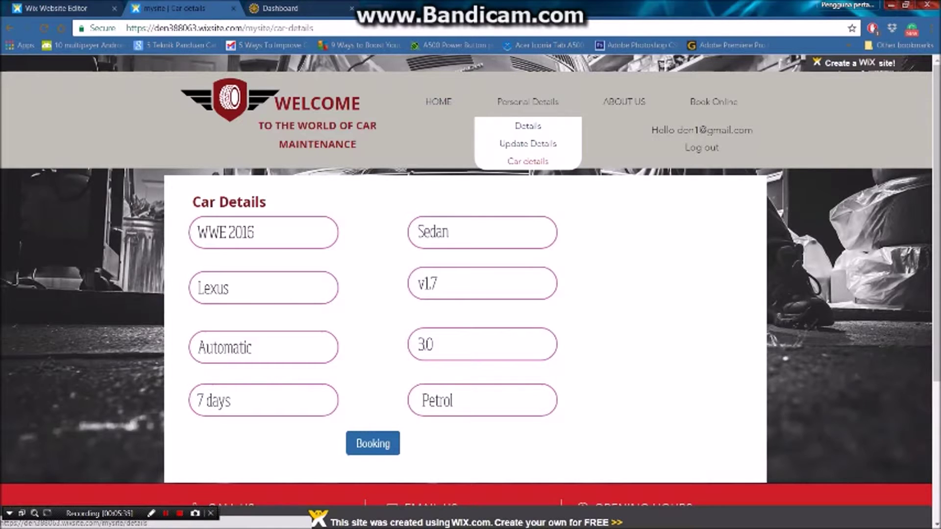
click(527, 126)
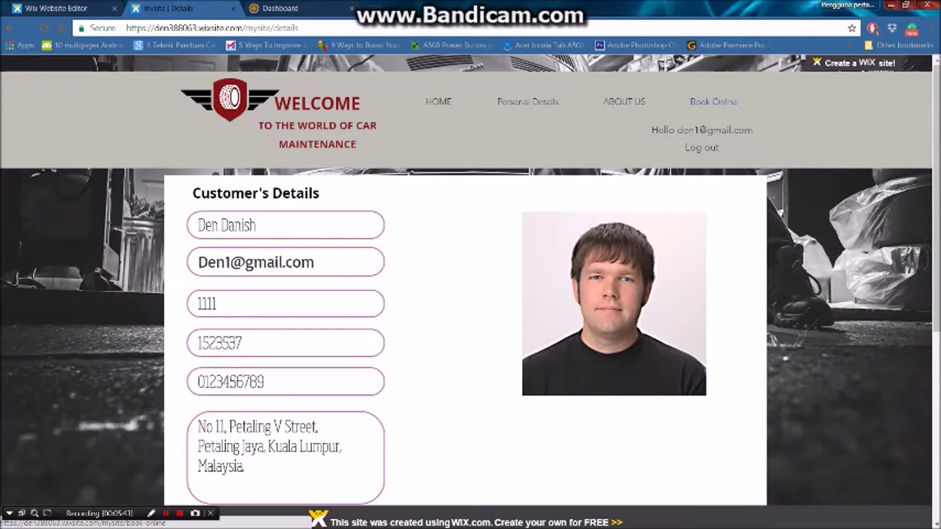
Go to Book Online and start booking the 30 min pre-paid Booking service.
click(713, 102)
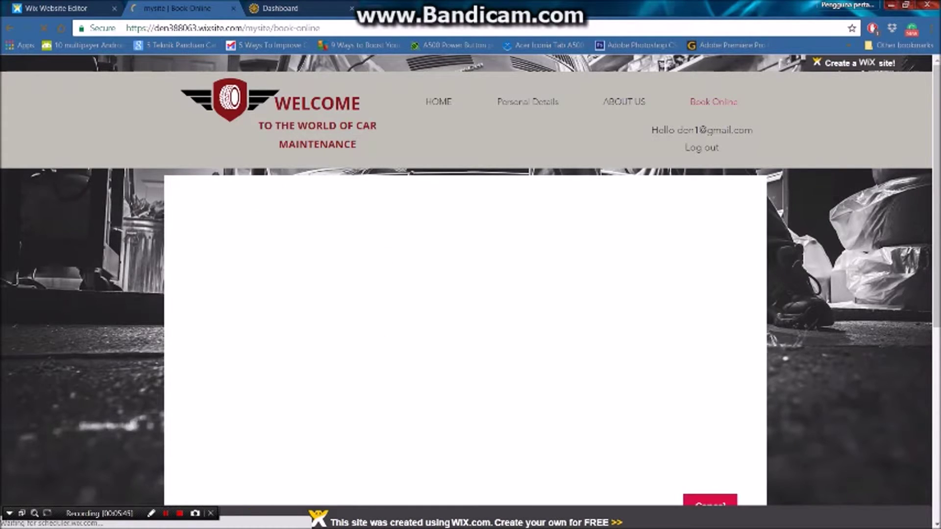
scroll(466, 295, down, 1)
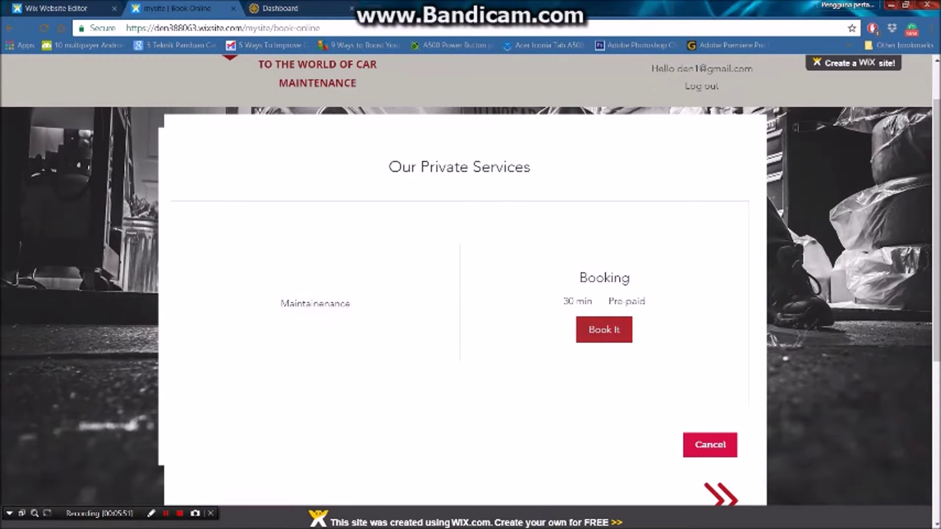
click(604, 330)
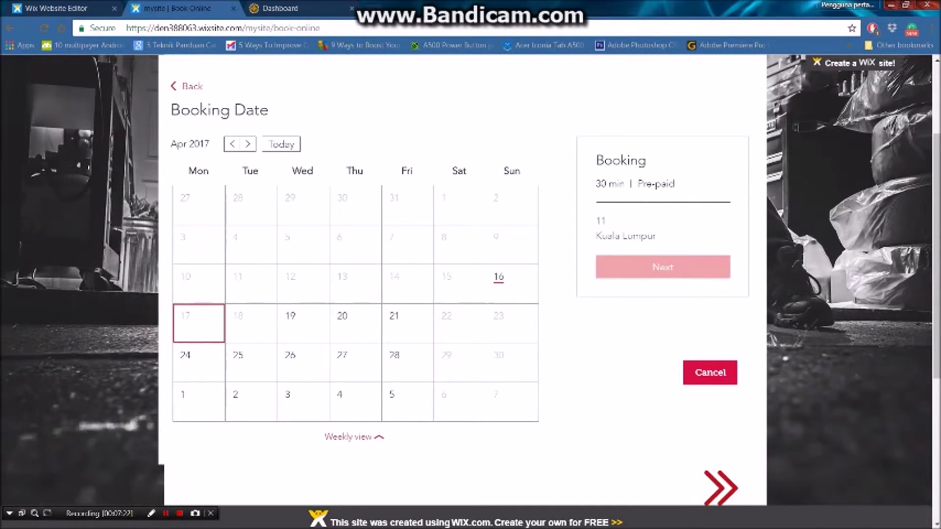
Book Monday 24 April 2017 at 3:00 pm instead of the 17th, then continue to details.
click(199, 323)
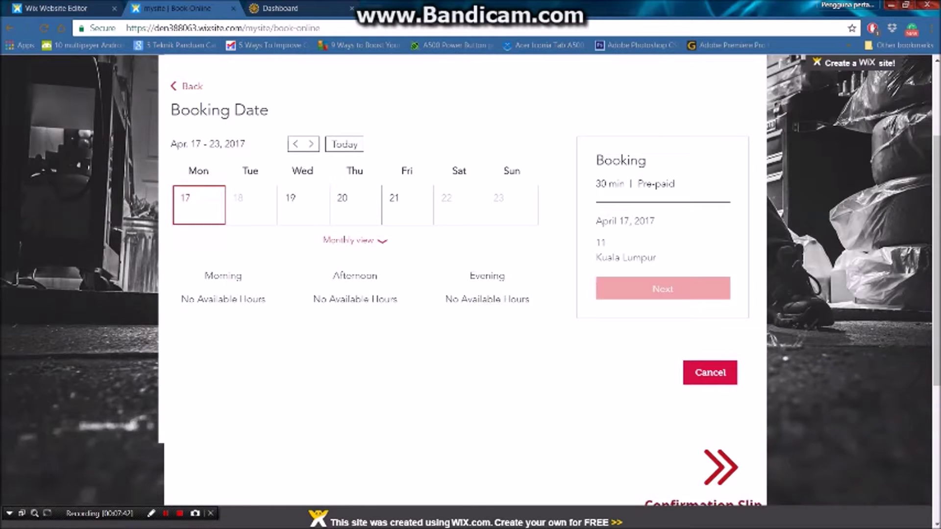
scroll(406, 206, down, 1)
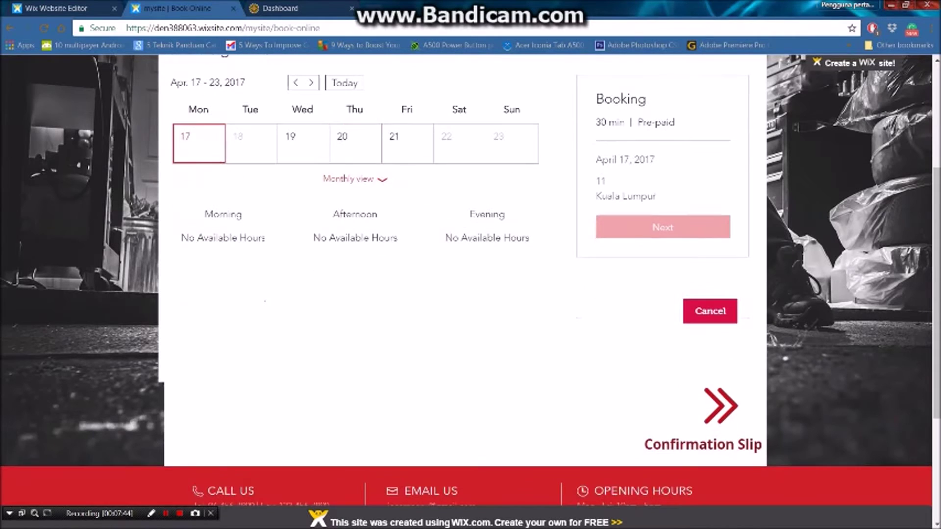
click(311, 85)
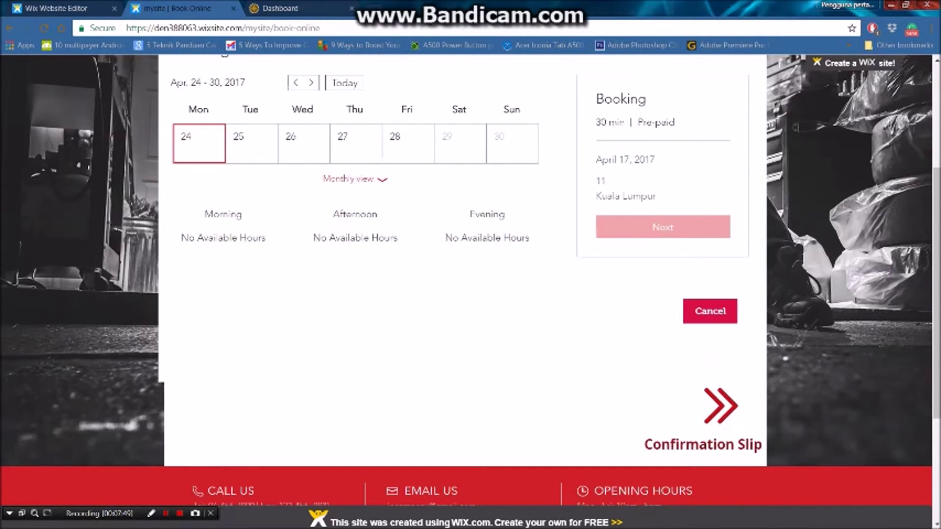
click(199, 143)
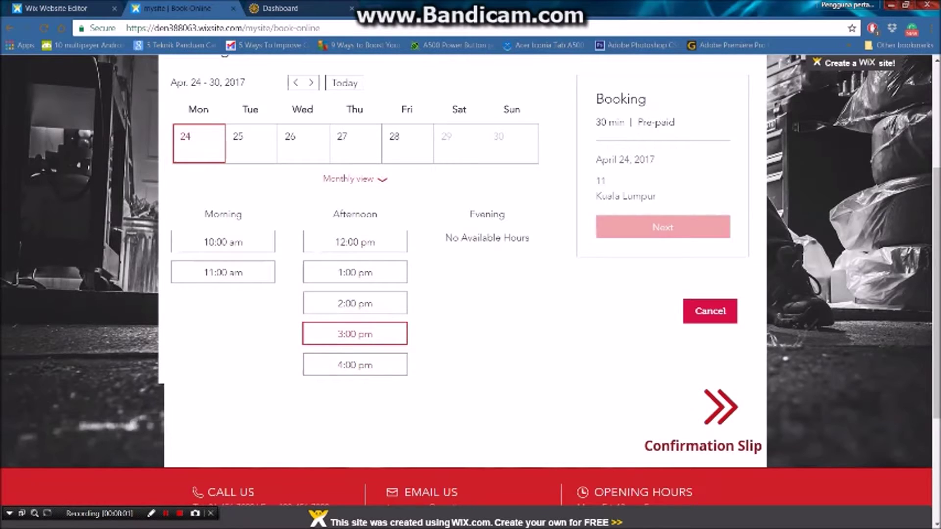
click(354, 334)
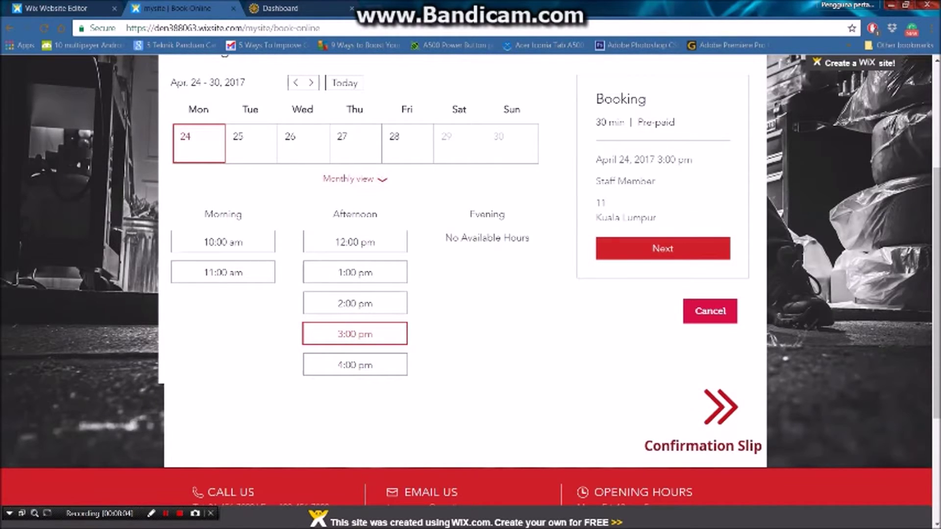
click(662, 248)
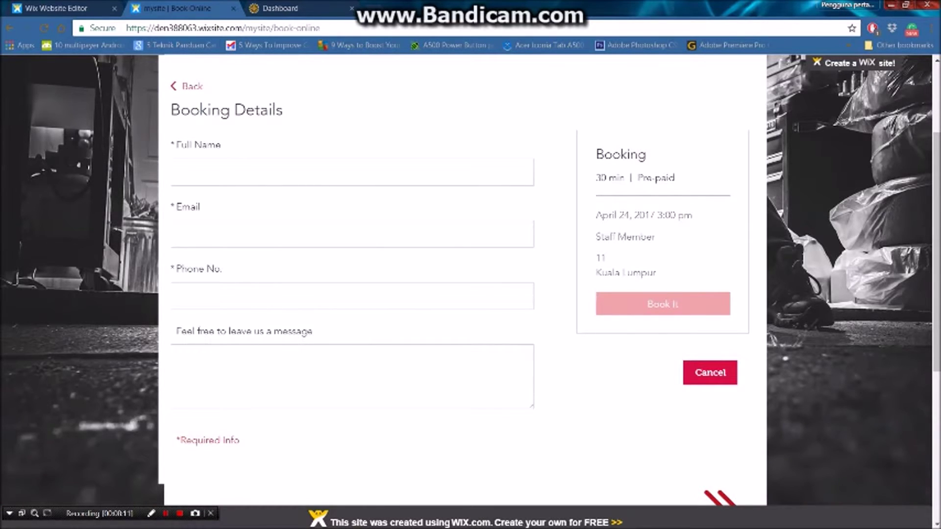
Enter the customer's full name and accept the suggested e-mail address.
click(175, 172)
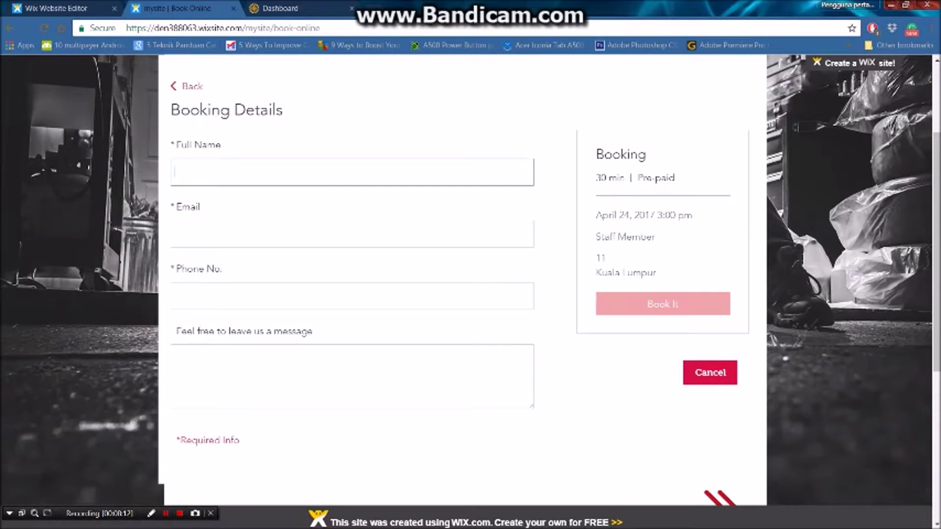
click(196, 234)
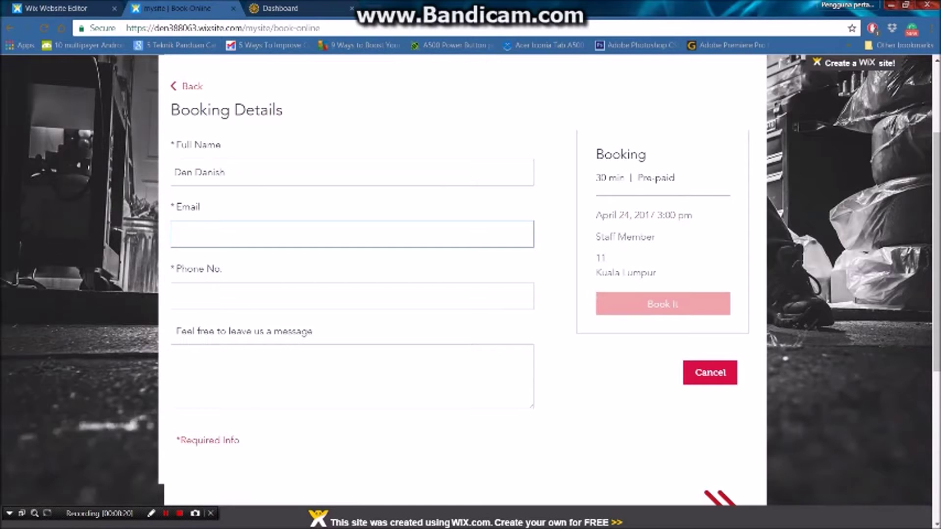
text(d)
key(Down)
key(Return)
Enter the customer's phone number and submit the booking.
click(196, 296)
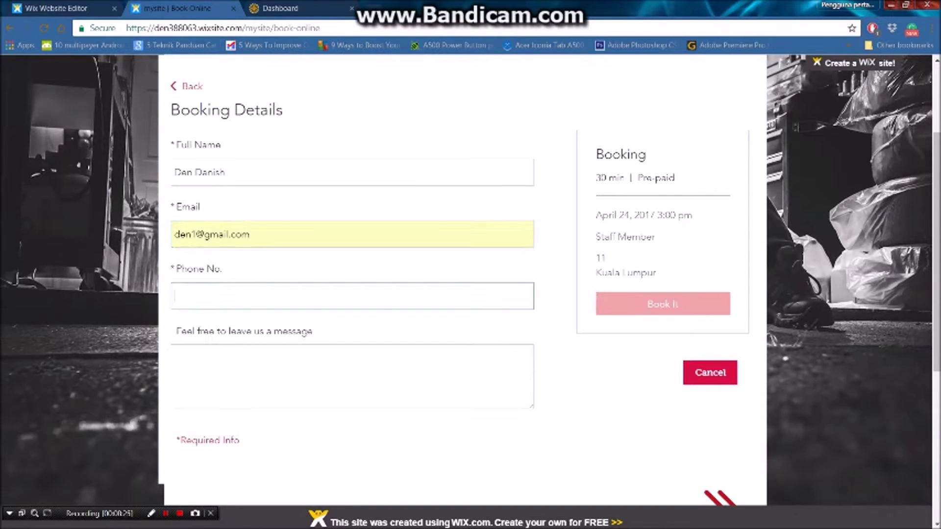
text(012)
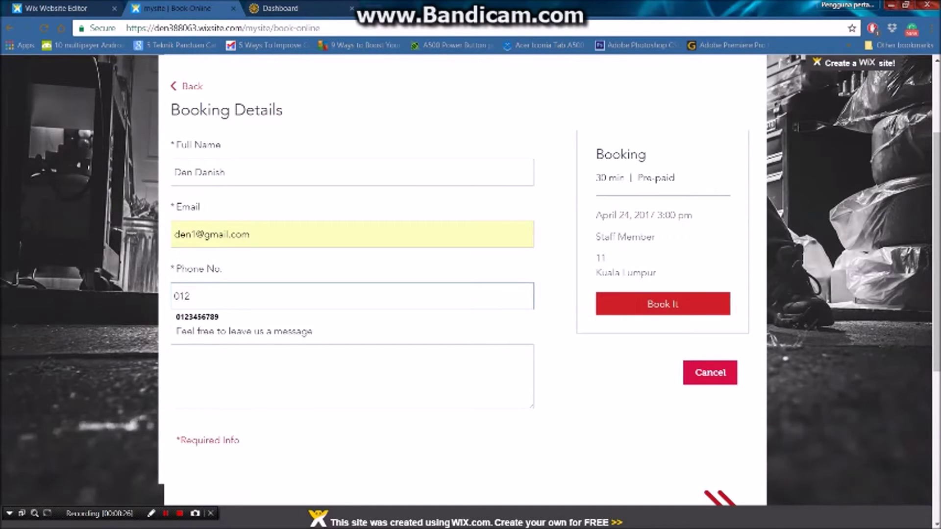
text(3456789)
click(196, 359)
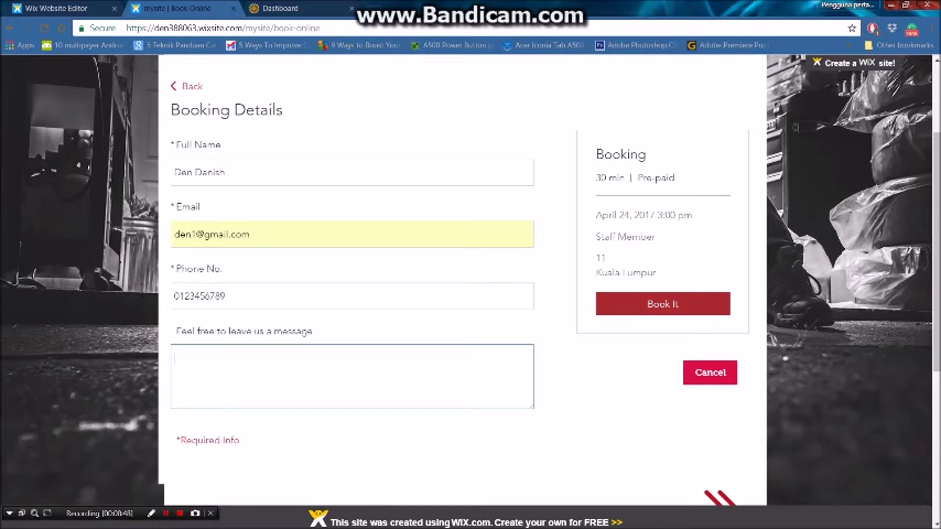
click(663, 304)
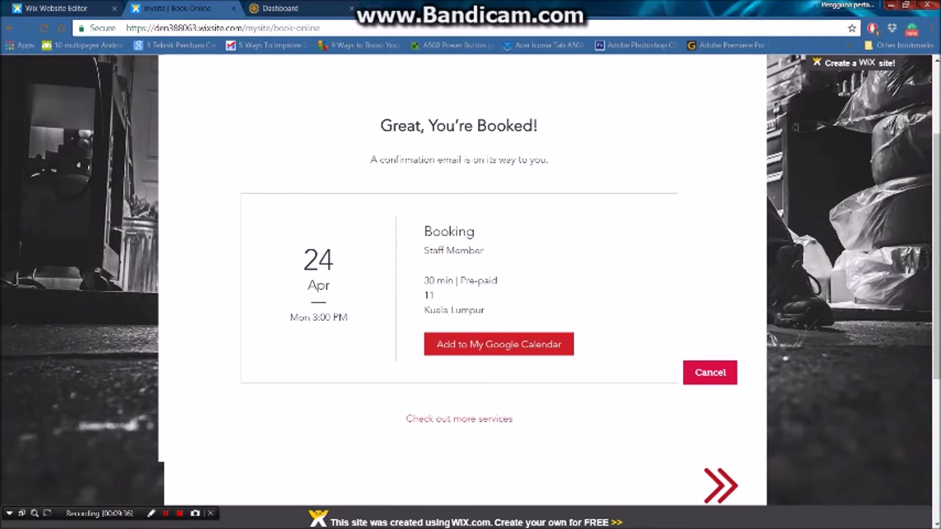
Scroll through the Booking Slip for the Normal Service dated 24/04/2017.
scroll(463, 279, down, 3)
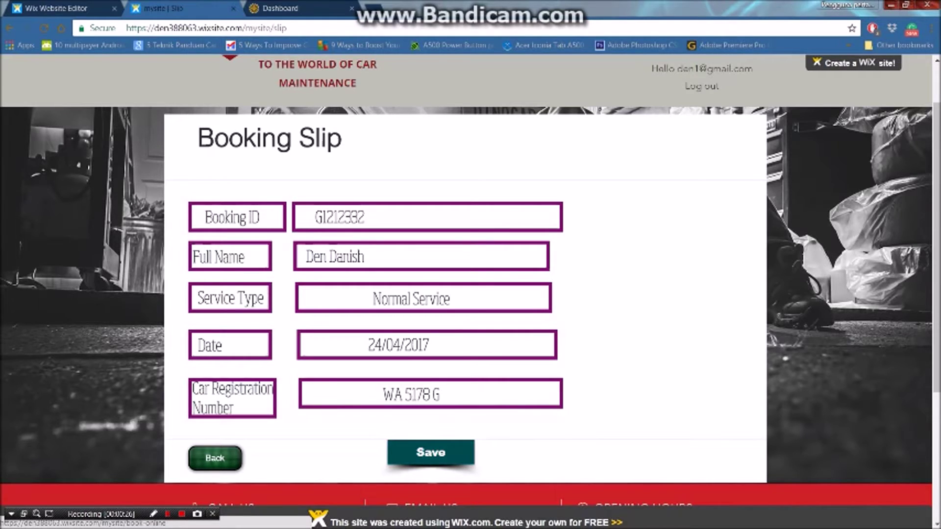
Save the Booking Slip and scroll down the Book Online services page.
click(431, 452)
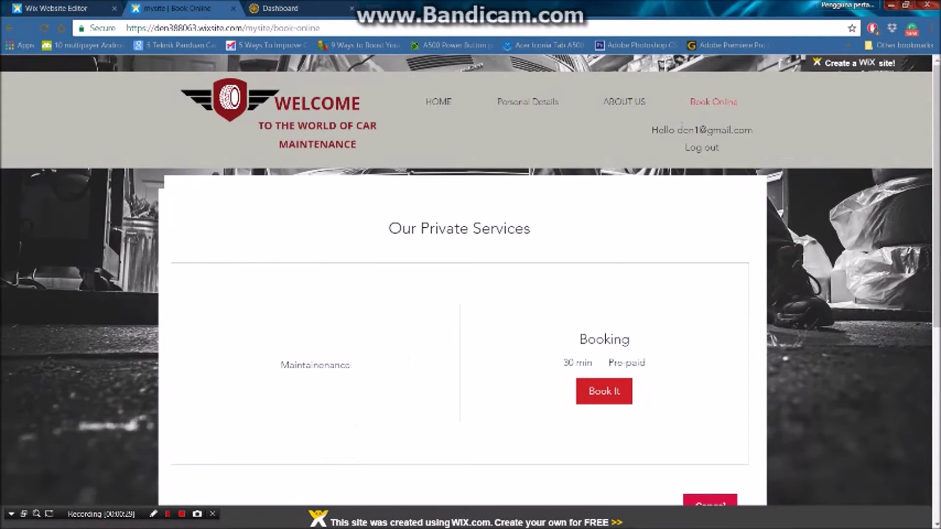
scroll(470, 275, down, 3)
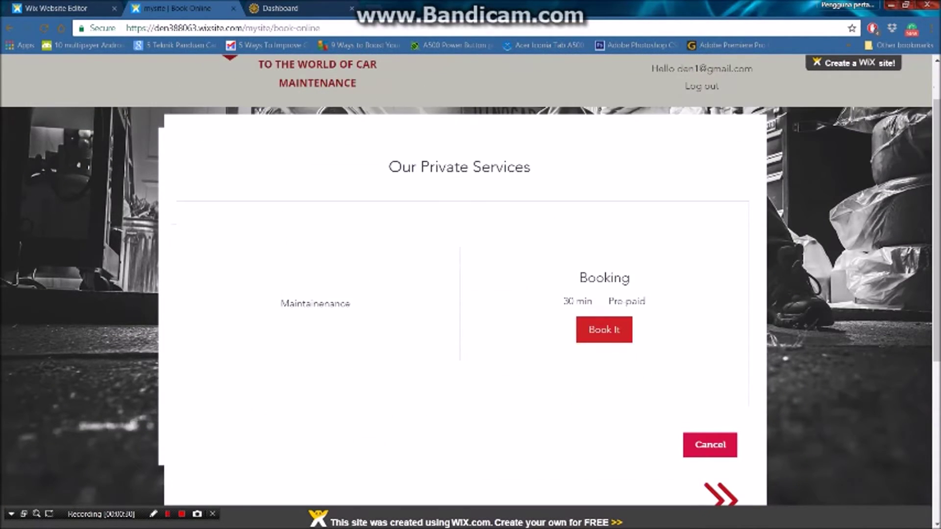